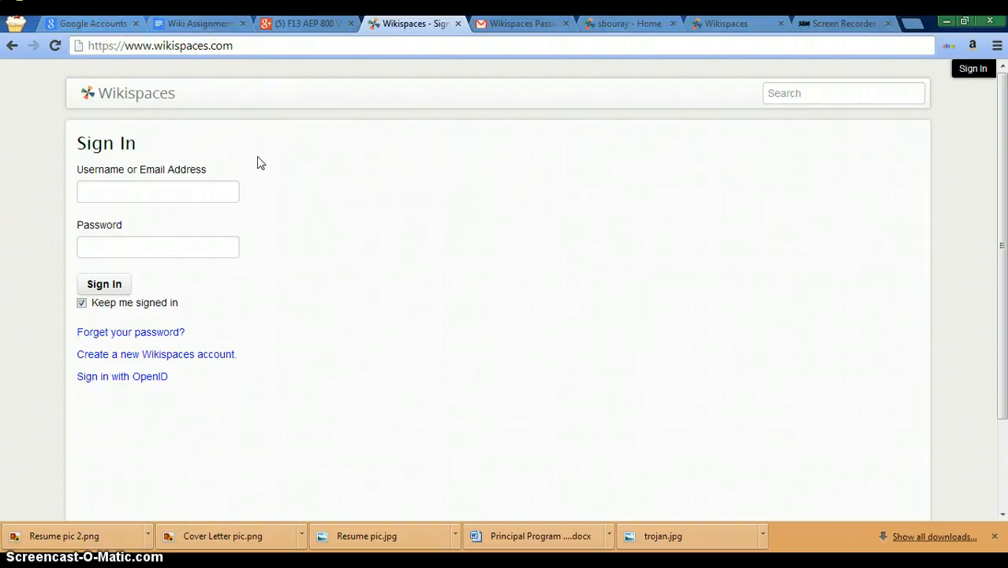
# Step: Sign in with the account e-mail address and password, with Keep me signed in toggled
pyautogui.click(136, 189)
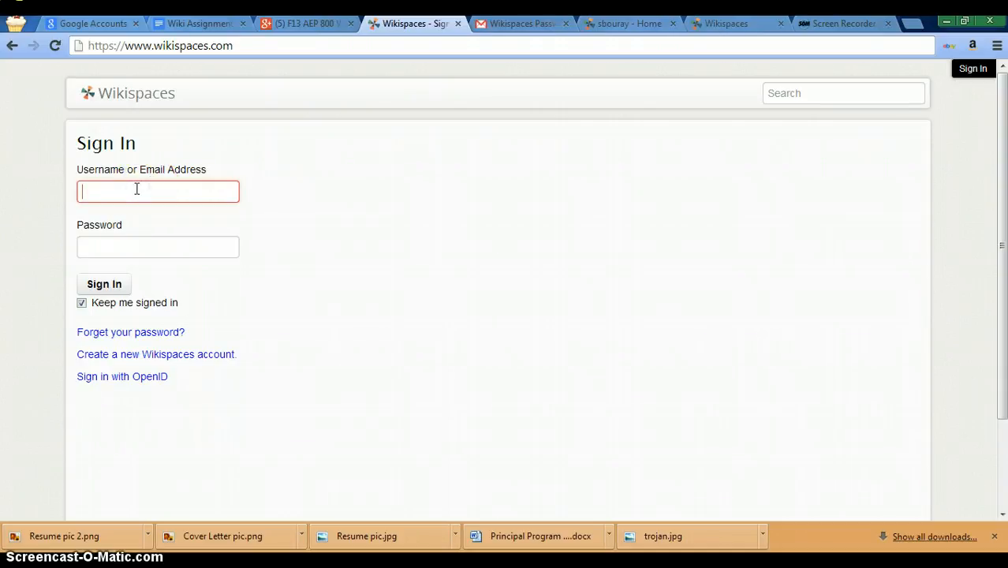
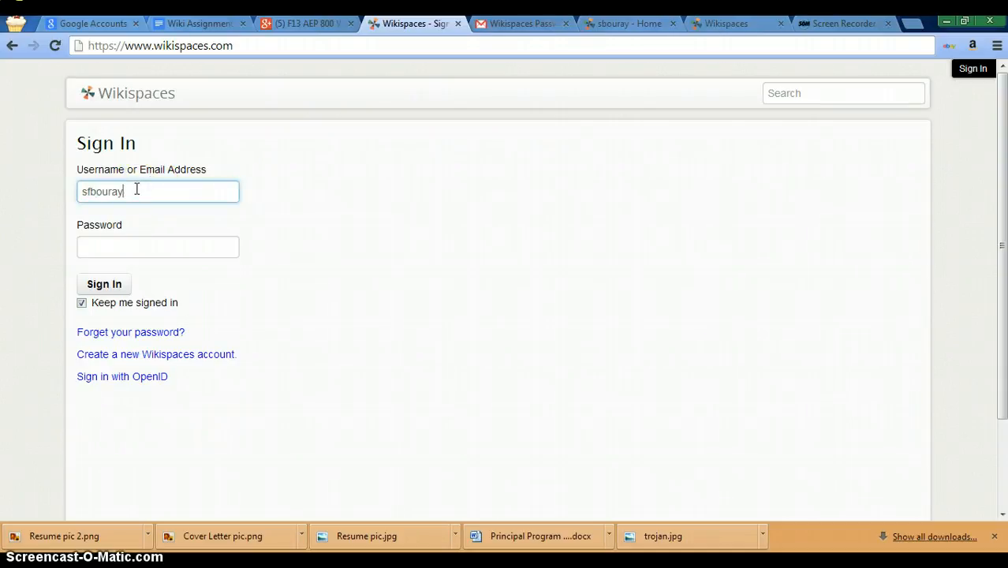
pyautogui.press('Tab')
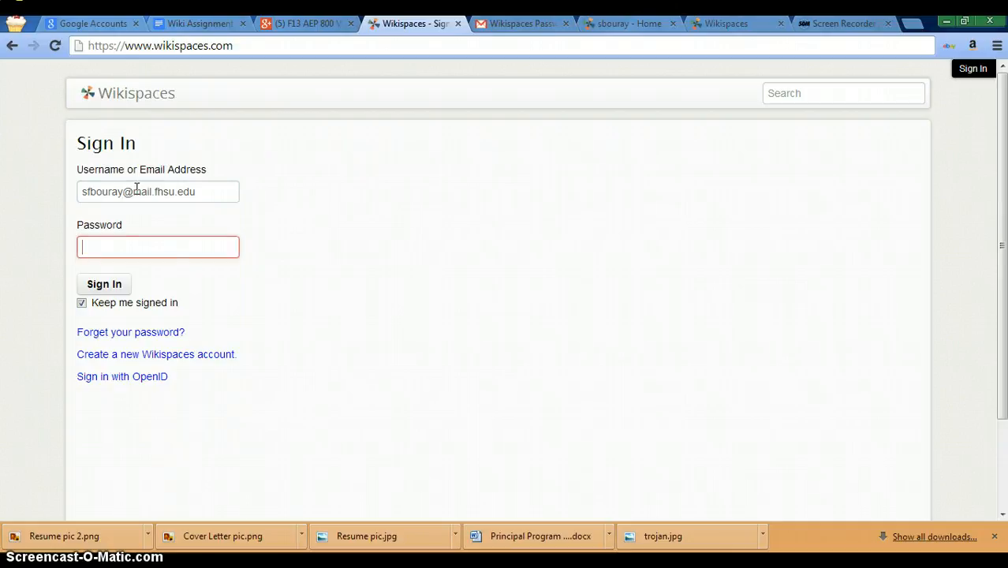
pyautogui.write('•••••••••')
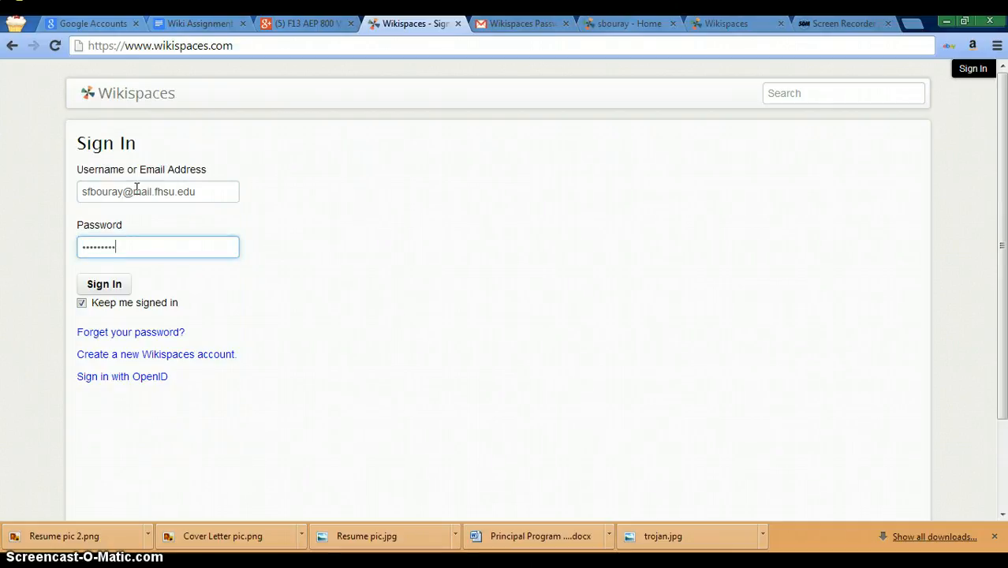
pyautogui.click(84, 306)
pyautogui.click(101, 287)
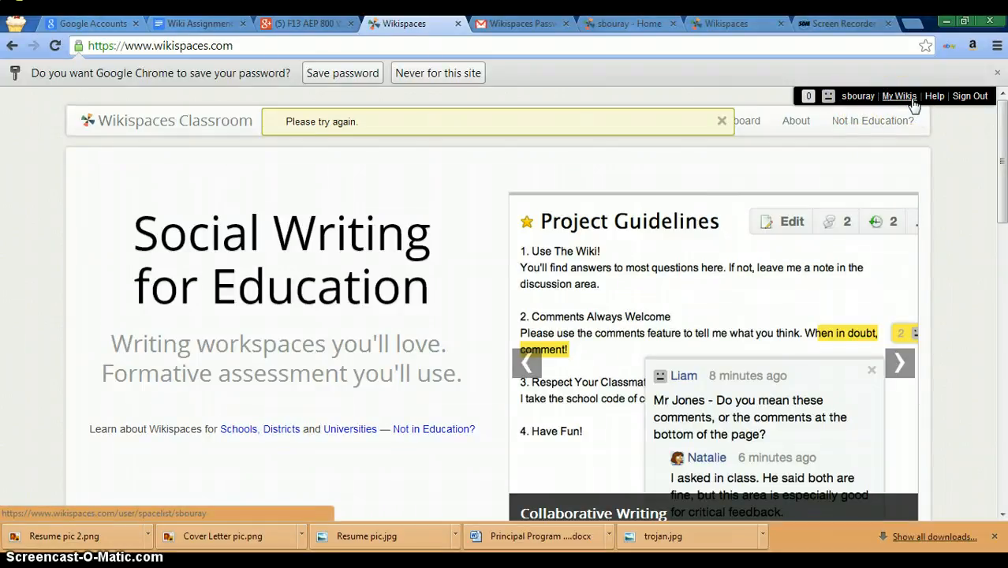
# Step: Open your personal wiki from the My Wikis dropdown
pyautogui.click(901, 97)
pyautogui.click(852, 129)
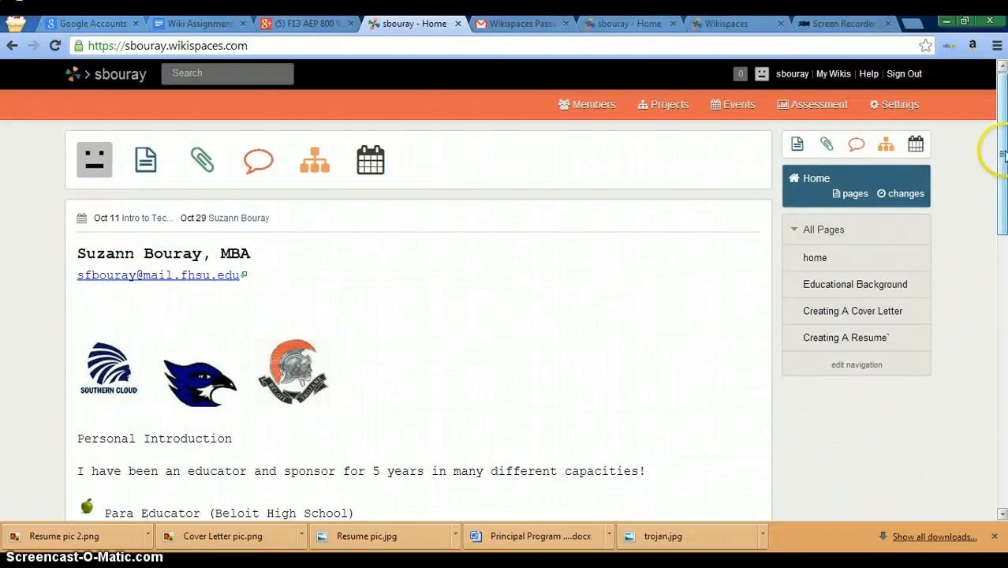
pyautogui.moveTo(1003, 149)
pyautogui.mouseDown()
pyautogui.moveTo(1003, 172)
pyautogui.moveTo(1003, 150)
pyautogui.mouseUp()
# Step: Scroll through the home page's teaching roles and news posts, then go to Educational Background
pyautogui.moveTo(1003, 221); pyautogui.dragTo(1003, 272)
pyautogui.click(568, 267)
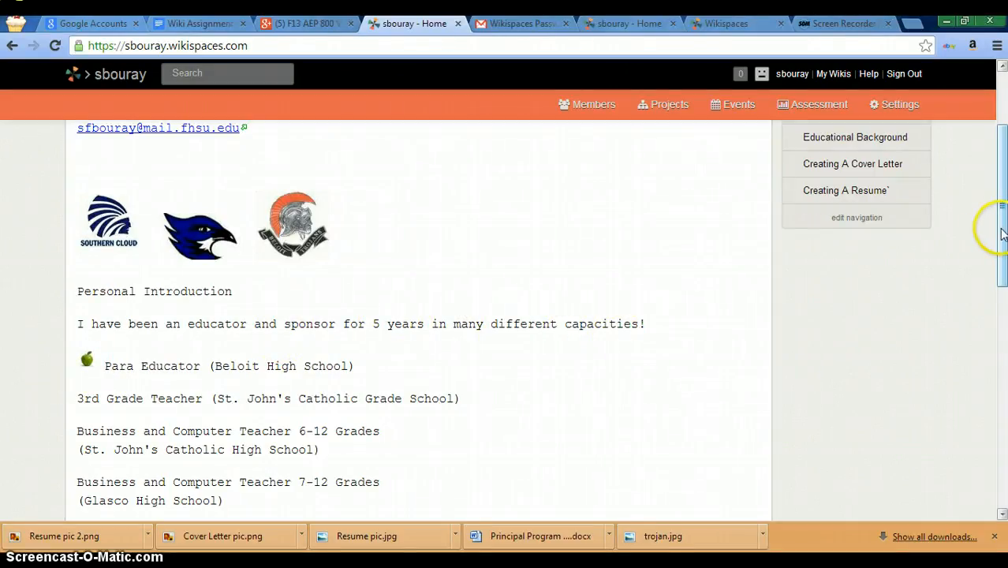
pyautogui.moveTo(1002, 233); pyautogui.dragTo(1001, 281)
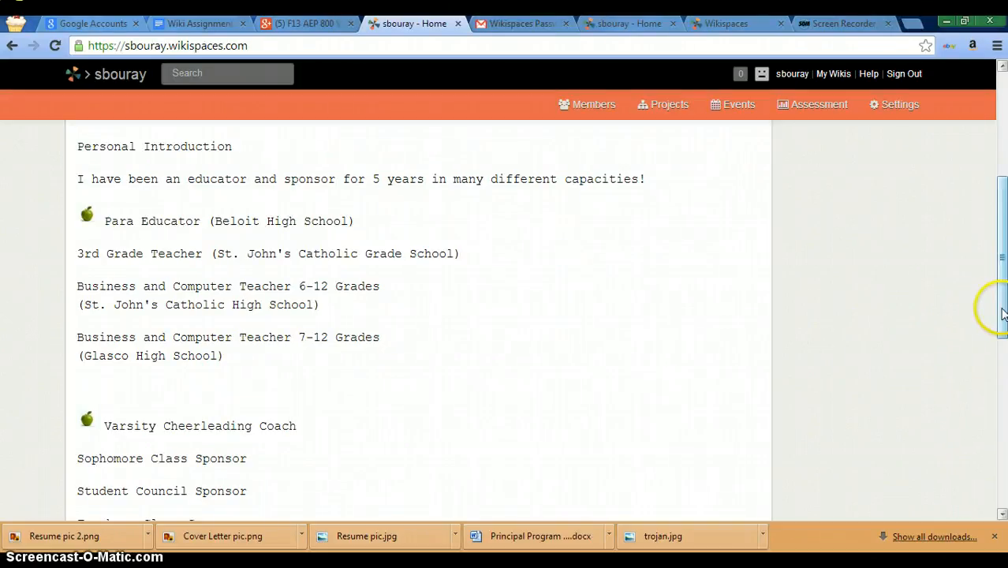
pyautogui.moveTo(1002, 312); pyautogui.dragTo(1002, 372)
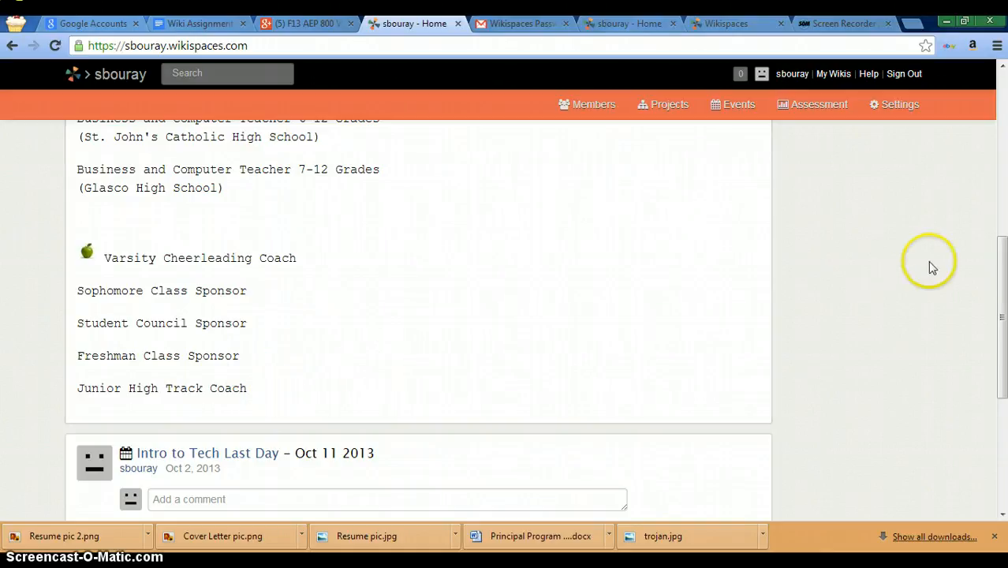
pyautogui.moveTo(1003, 284); pyautogui.dragTo(1003, 376)
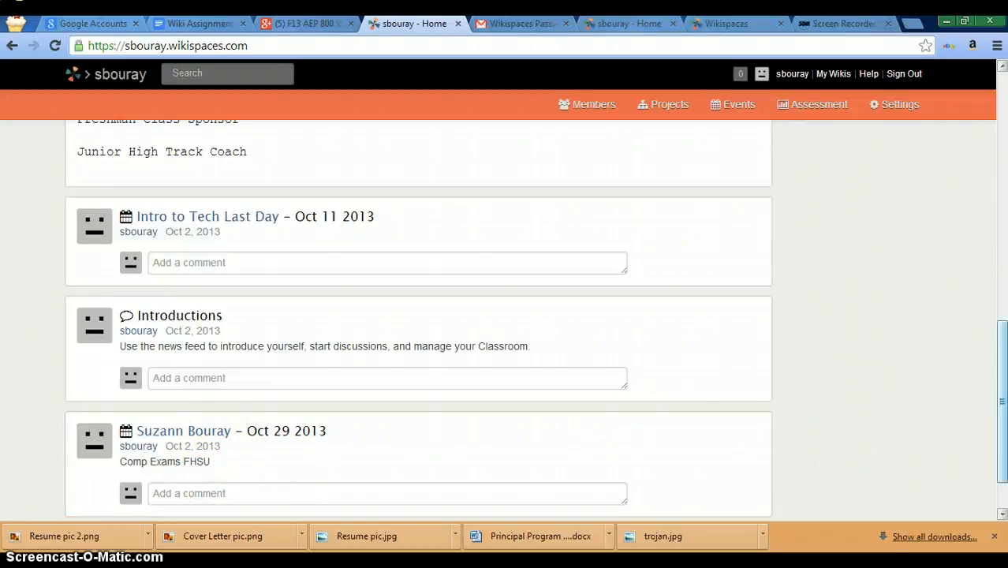
pyautogui.moveTo(1002, 386); pyautogui.dragTo(1004, 96)
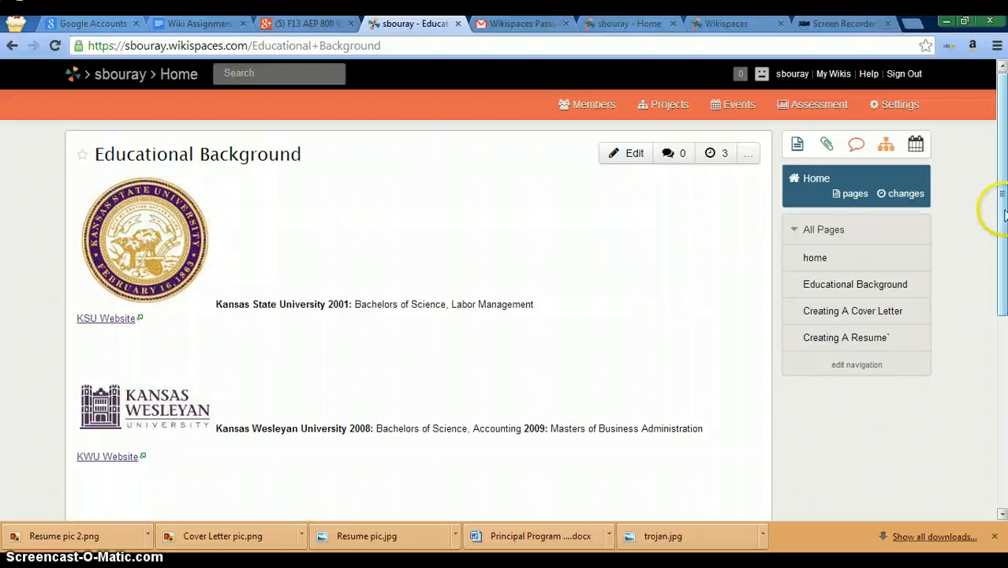
pyautogui.scroll(-3, 347, 394)
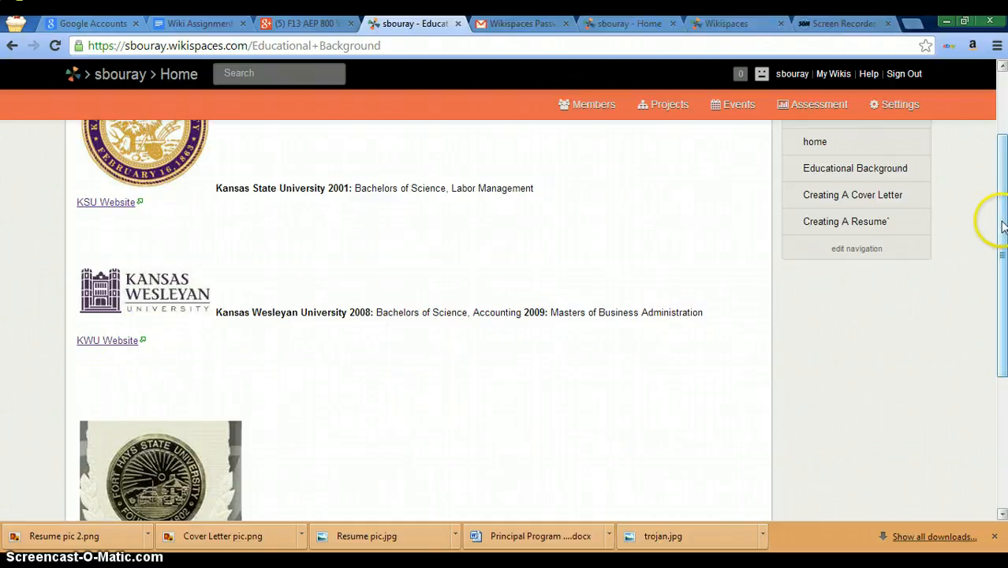
pyautogui.moveTo(1003, 227); pyautogui.dragTo(1003, 306)
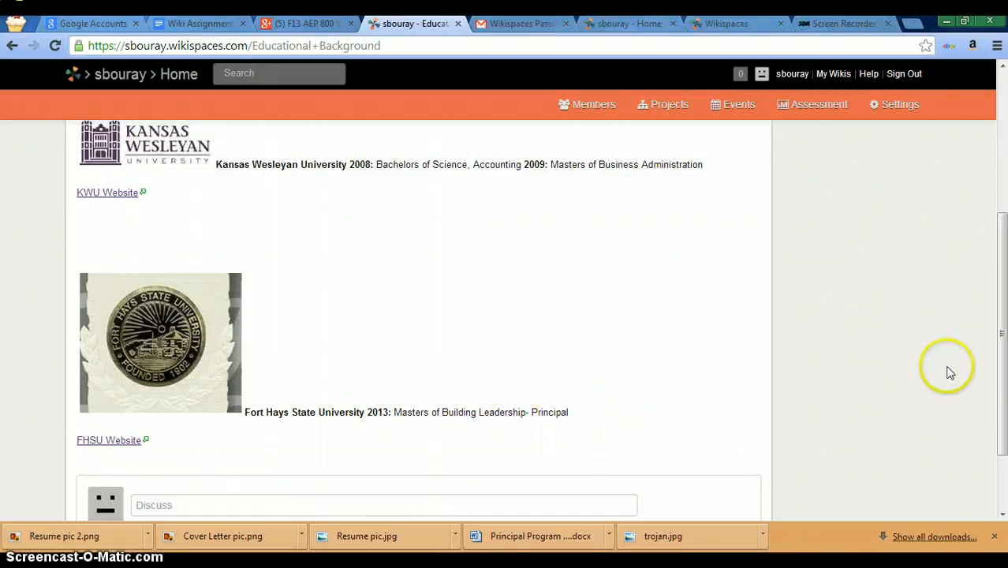
pyautogui.moveTo(1001, 351); pyautogui.dragTo(1005, 210)
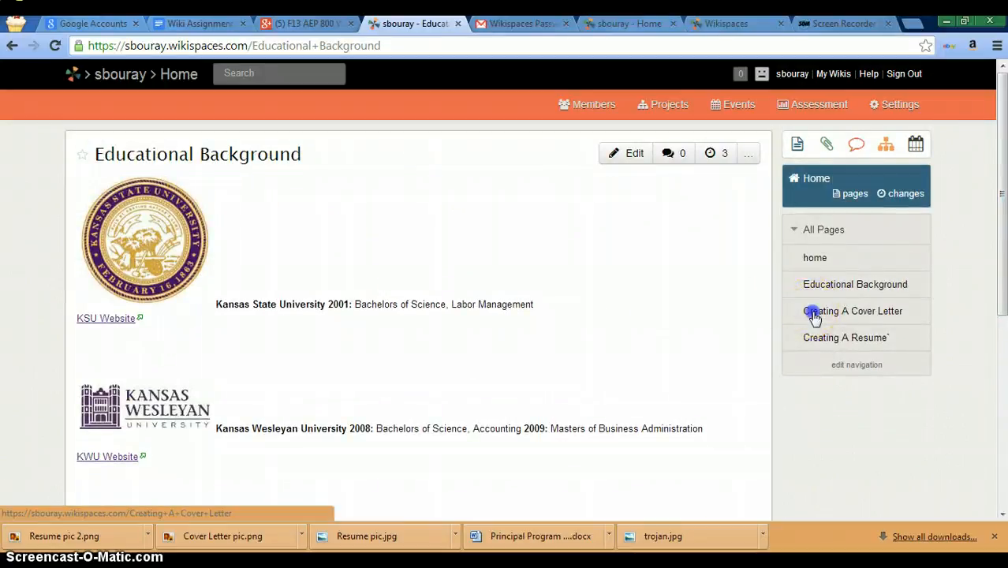
# Step: Open Creating A Cover Letter and scroll down to the sample .doc file, then back up
pyautogui.click(814, 314)
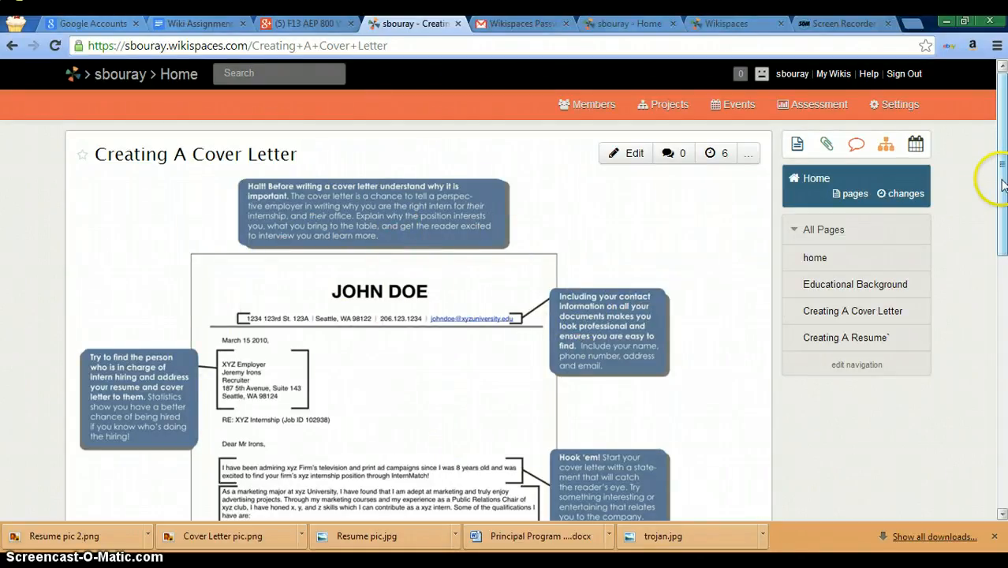
pyautogui.moveTo(1002, 183); pyautogui.dragTo(1002, 355)
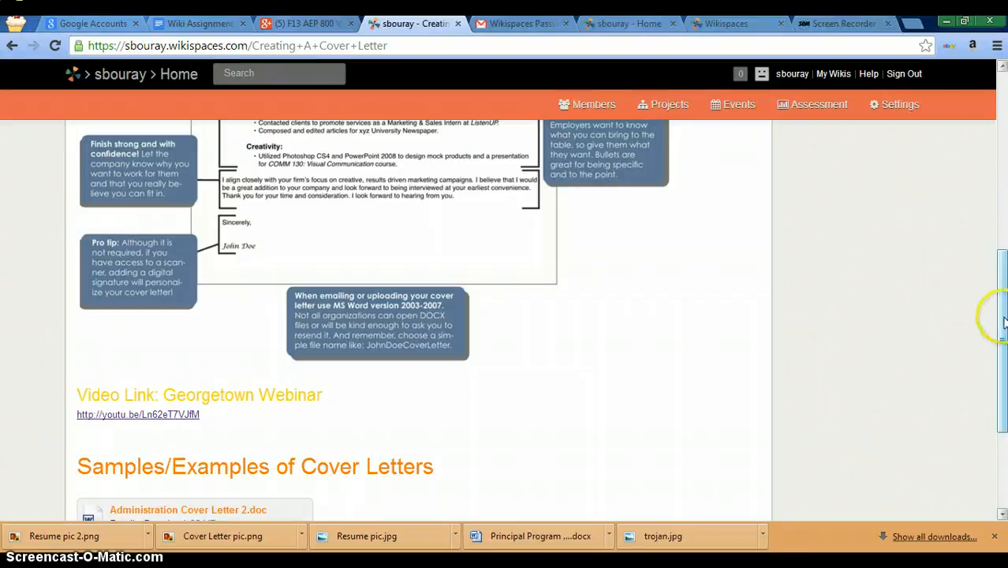
pyautogui.moveTo(1003, 319); pyautogui.dragTo(1003, 370)
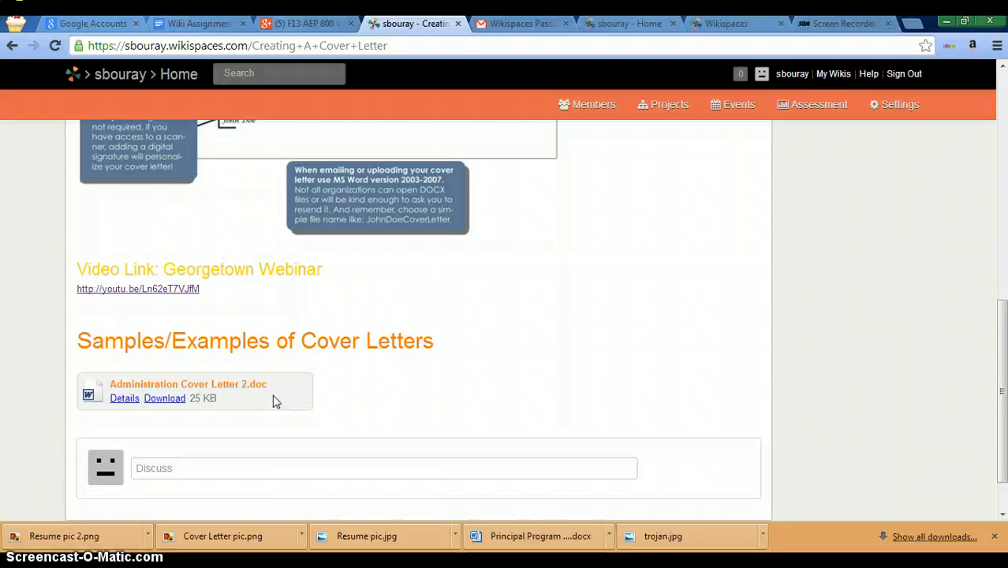
pyautogui.click(784, 393)
pyautogui.click(1003, 414)
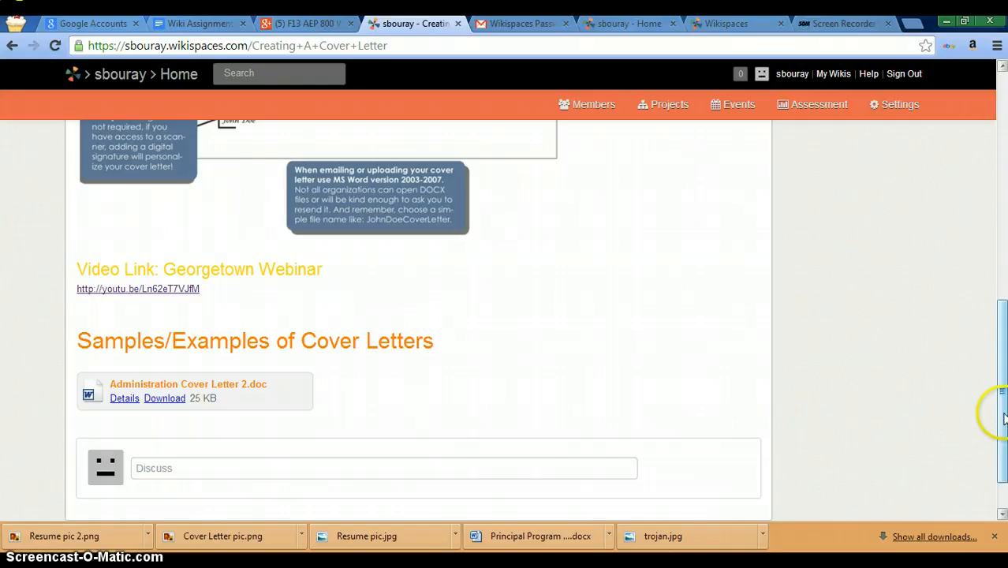
pyautogui.moveTo(1003, 413); pyautogui.dragTo(1003, 183)
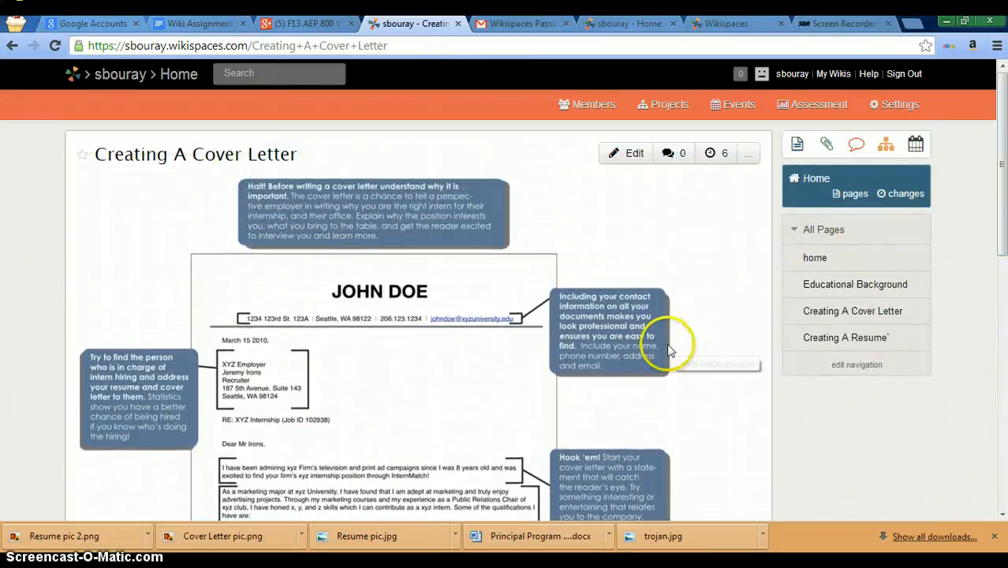
# Step: Open the Creating A Resume page and start the Resume Building video
pyautogui.click(831, 339)
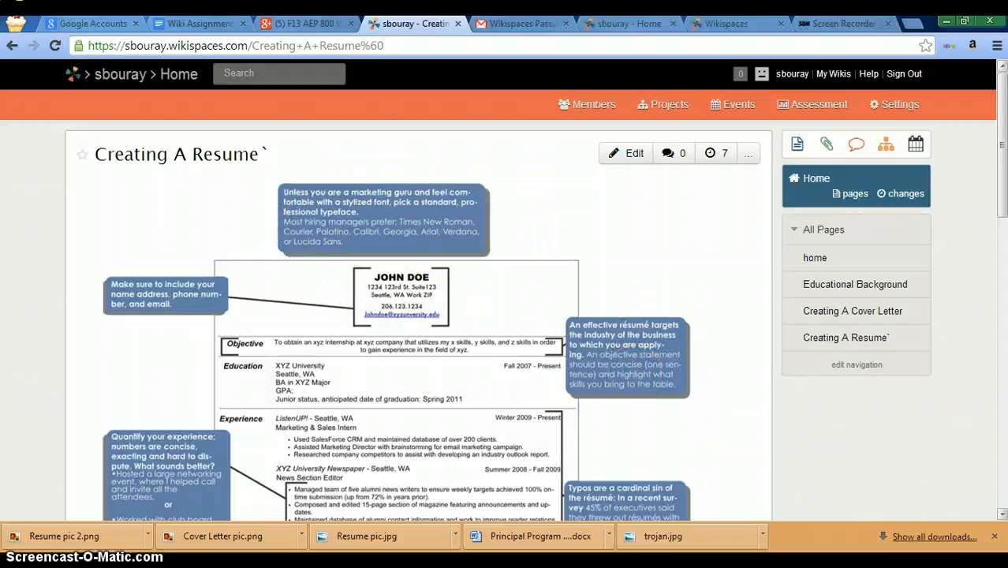
pyautogui.moveTo(1000, 187); pyautogui.dragTo(1002, 397)
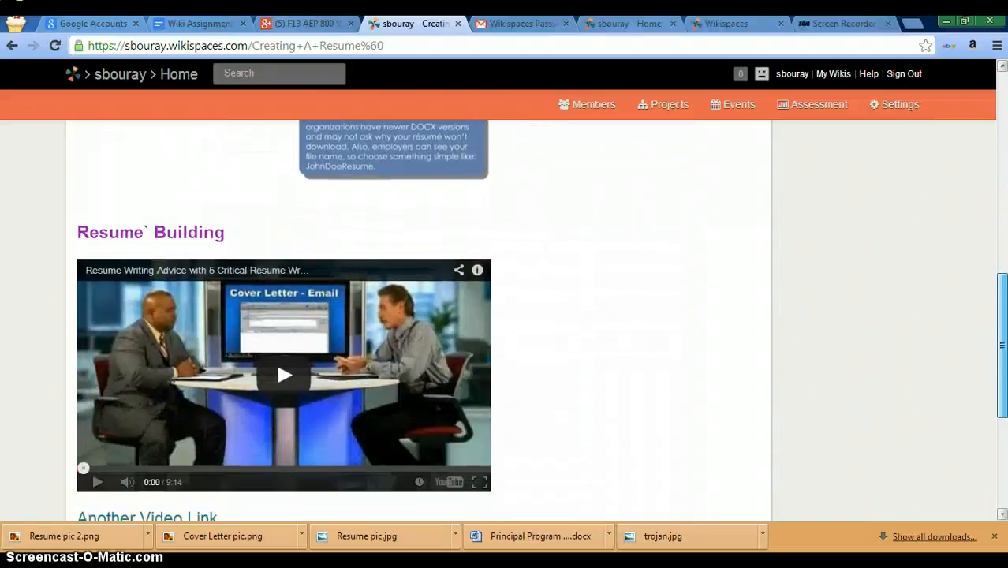
pyautogui.click(421, 383)
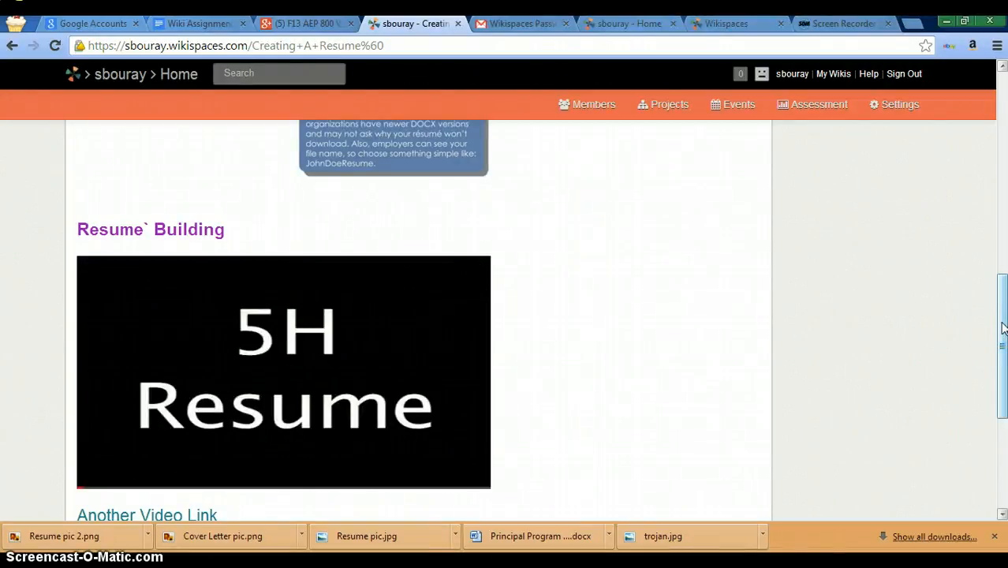
pyautogui.moveTo(1002, 328); pyautogui.dragTo(1002, 343)
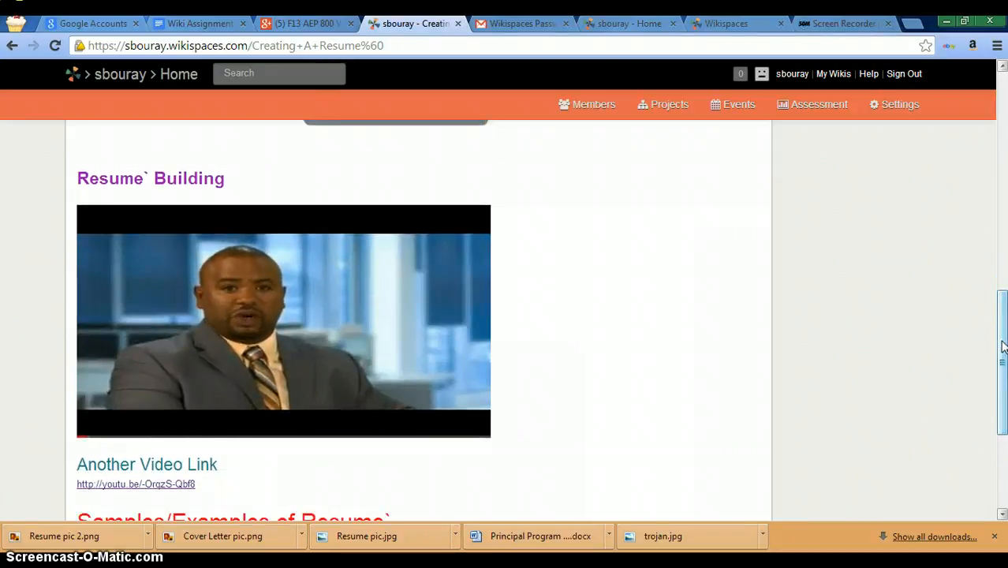
pyautogui.click(845, 392)
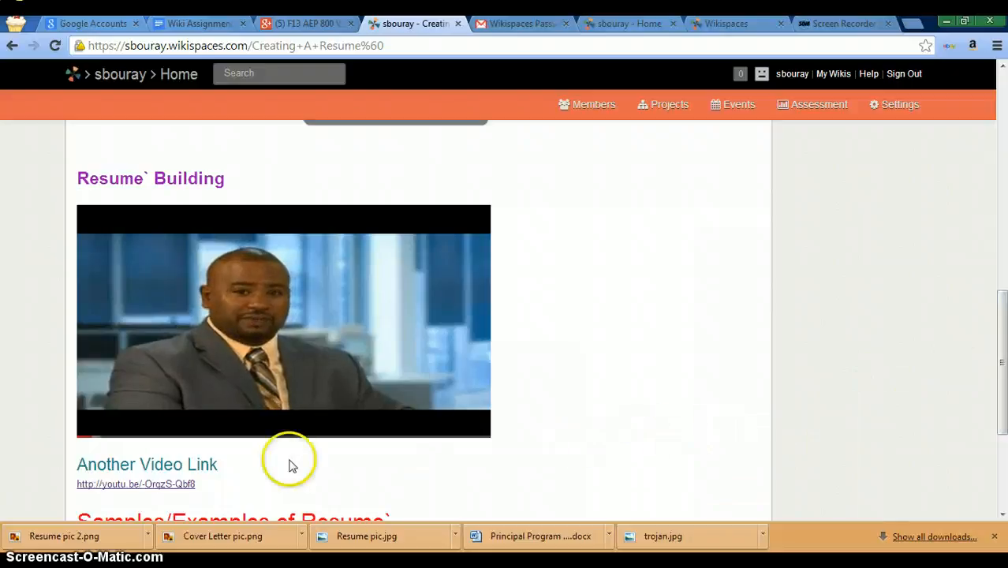
# Step: Pause the video, scroll to the Samples/Examples attachment, then return to the top
pyautogui.moveTo(112, 436)
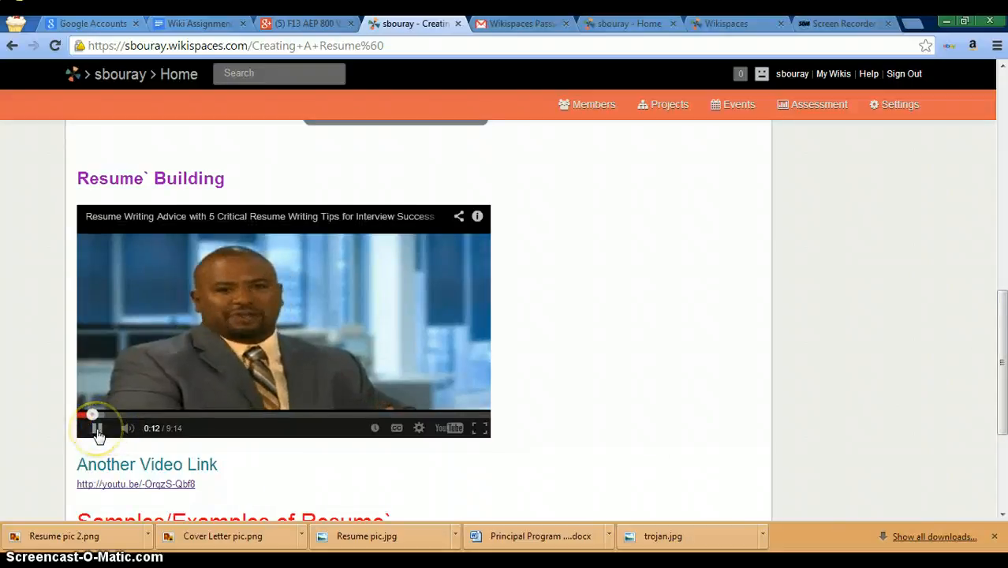
pyautogui.click(97, 429)
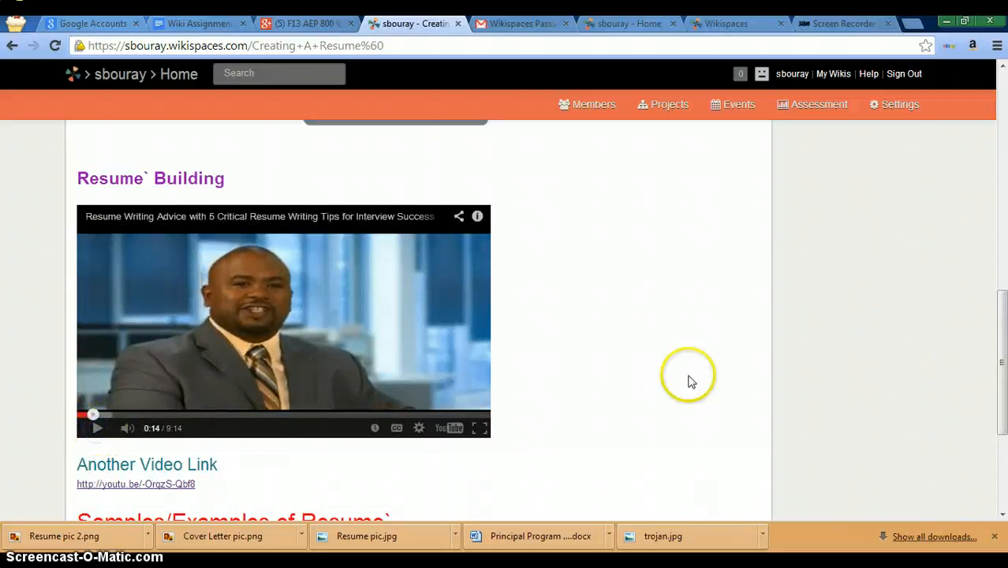
pyautogui.moveTo(1002, 308); pyautogui.dragTo(1000, 343)
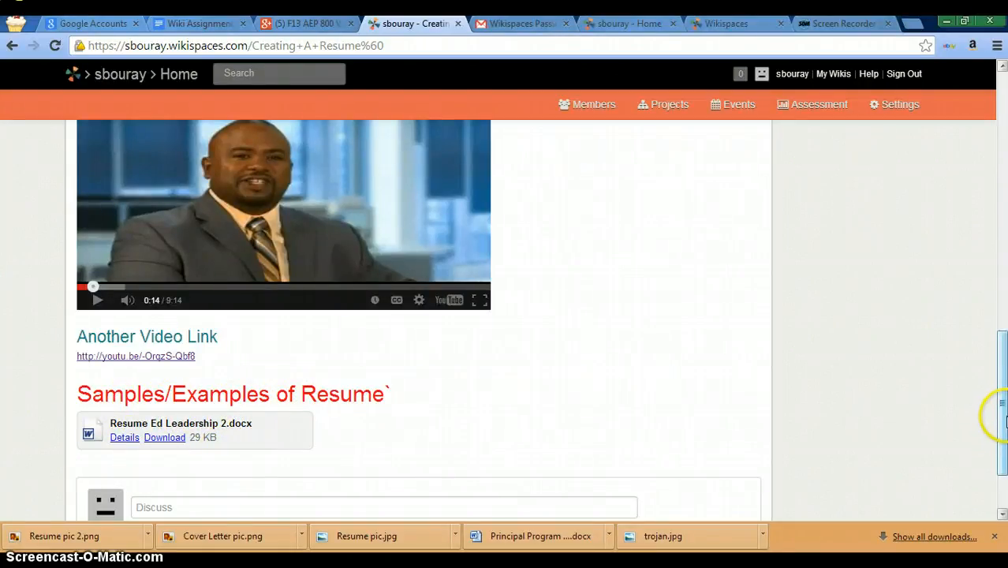
pyautogui.moveTo(1001, 410); pyautogui.dragTo(1001, 441)
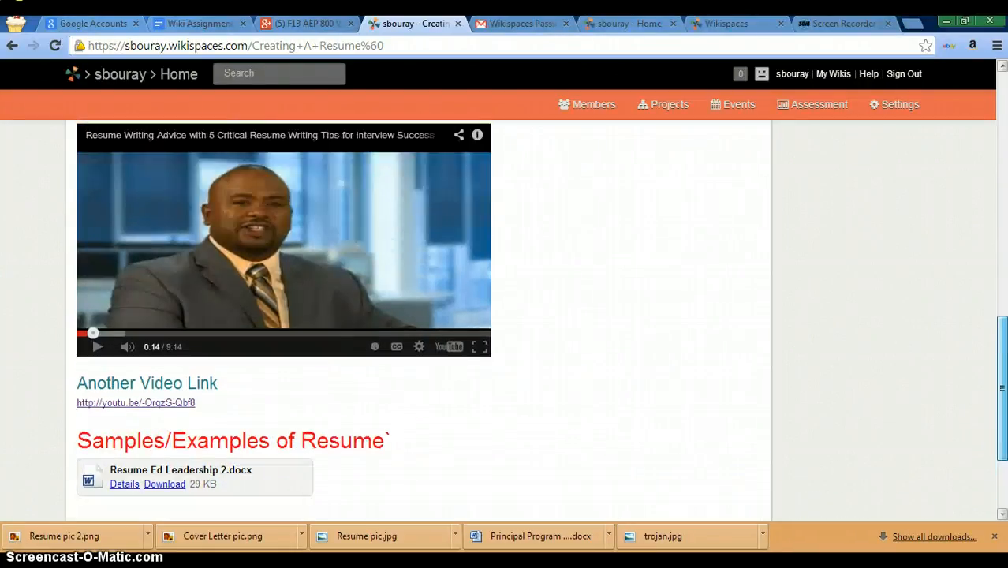
pyautogui.scroll(4, 418, 315)
pyautogui.moveTo(1001, 285); pyautogui.dragTo(999, 144)
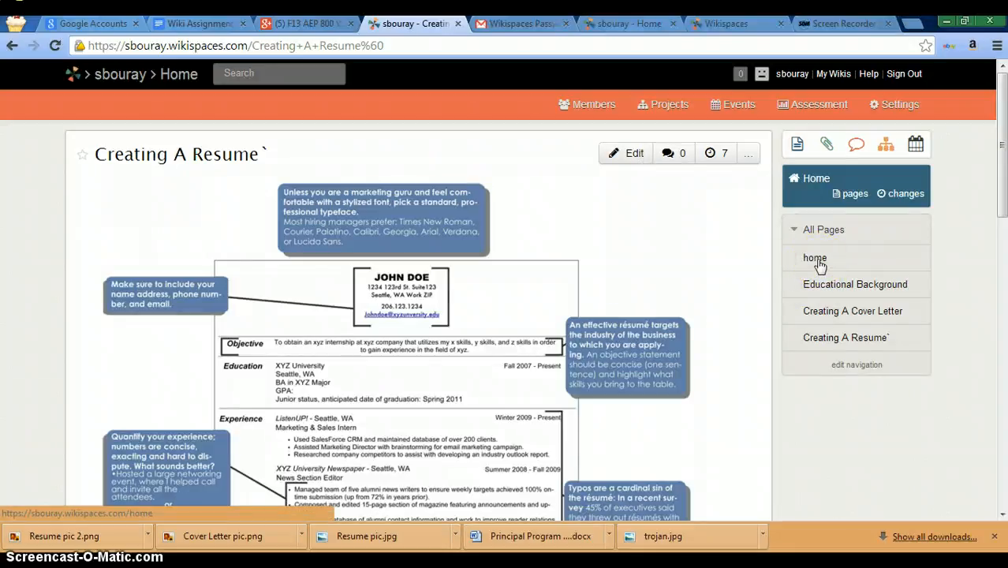
pyautogui.click(824, 288)
# Step: Put the Educational Background page into edit mode and bring up the Link dialog
pyautogui.click(824, 288)
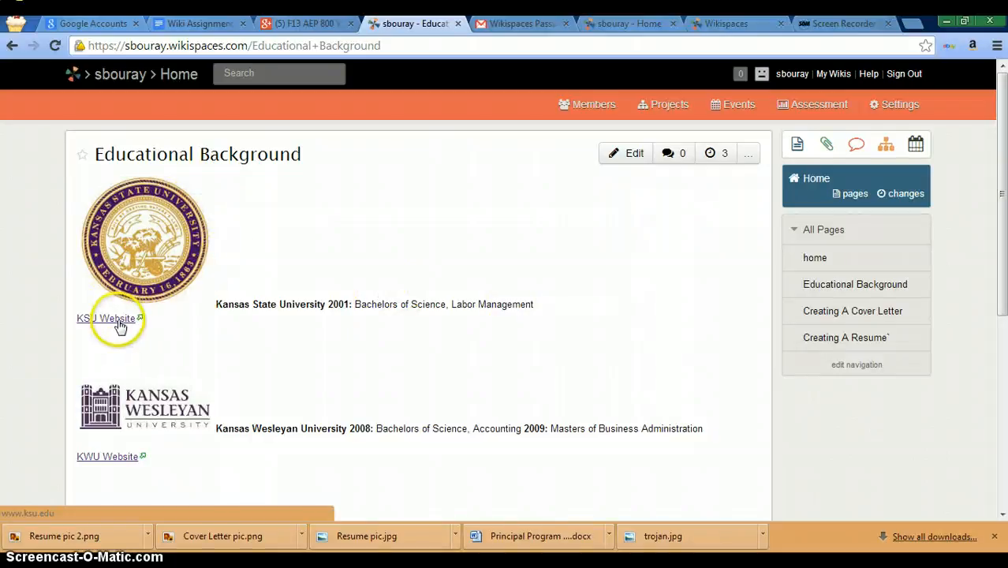
pyautogui.click(635, 155)
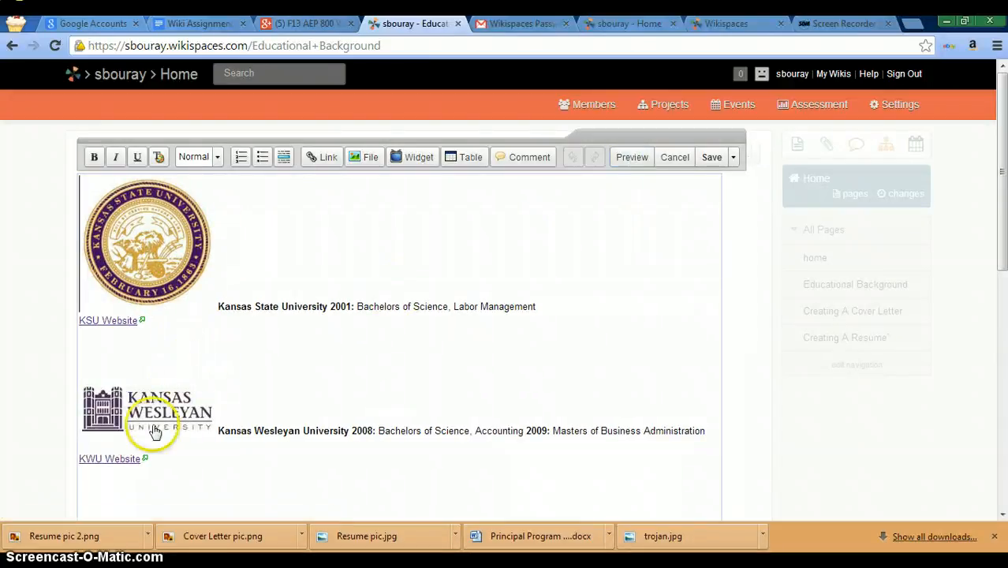
pyautogui.click(328, 163)
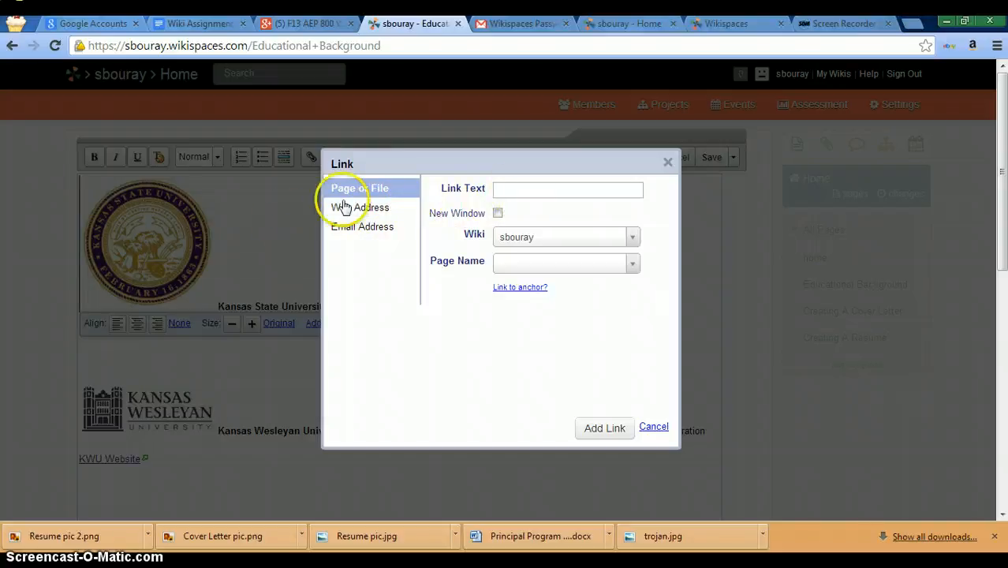
pyautogui.click(360, 208)
pyautogui.click(508, 188)
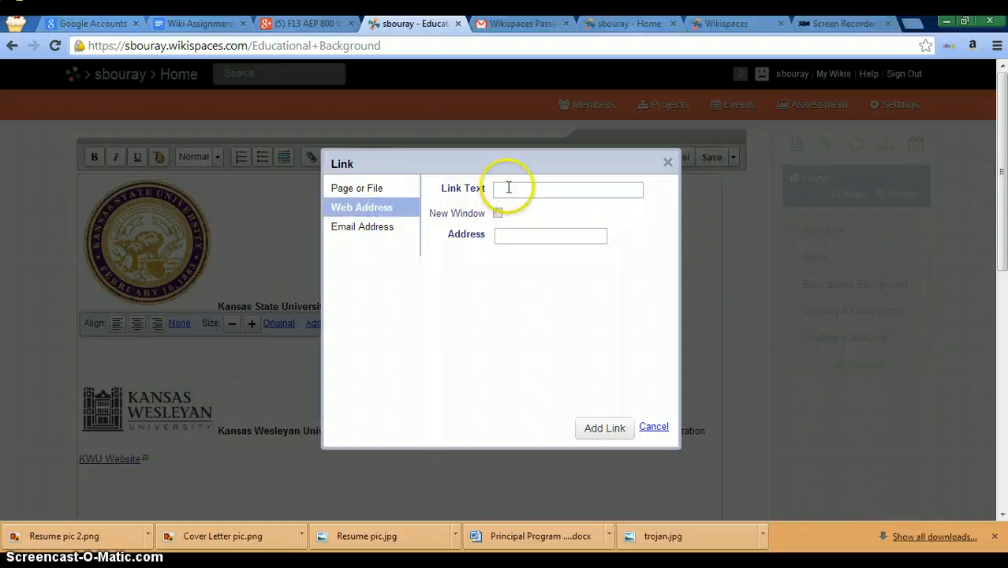
pyautogui.click(501, 236)
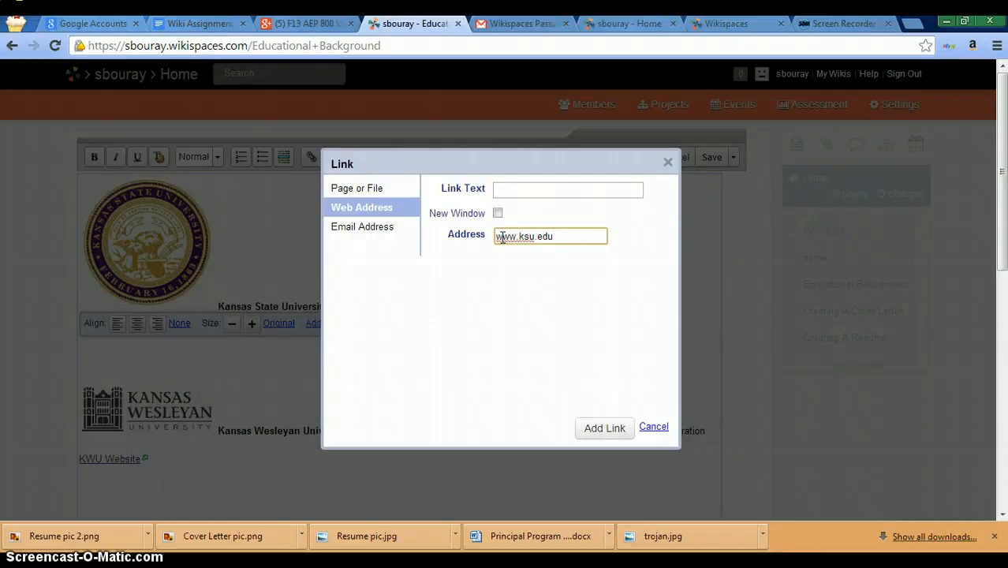
pyautogui.click(592, 426)
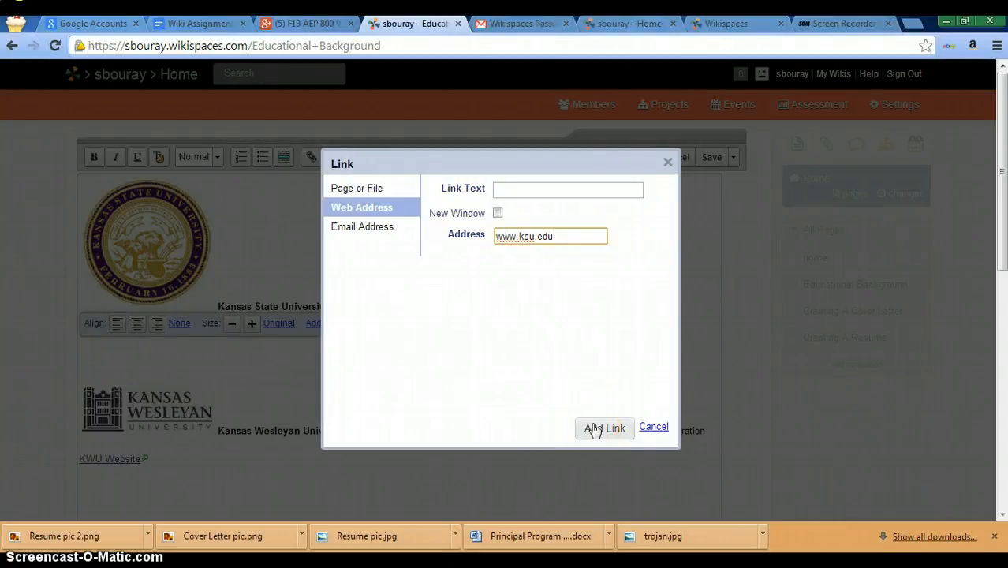
pyautogui.click(654, 428)
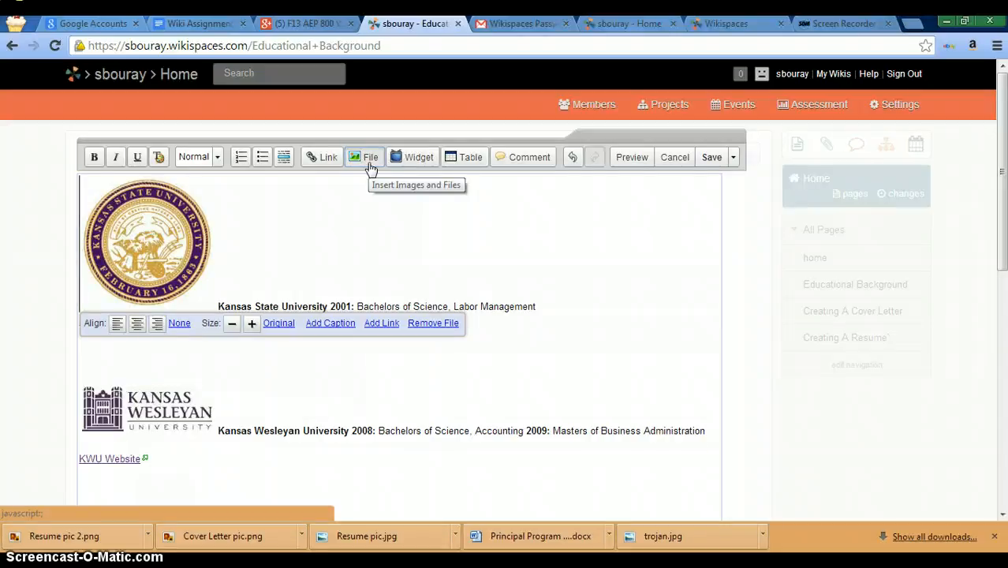
# Step: Upload blujay.jpg from the Desktop to the wiki's files
pyautogui.click(369, 164)
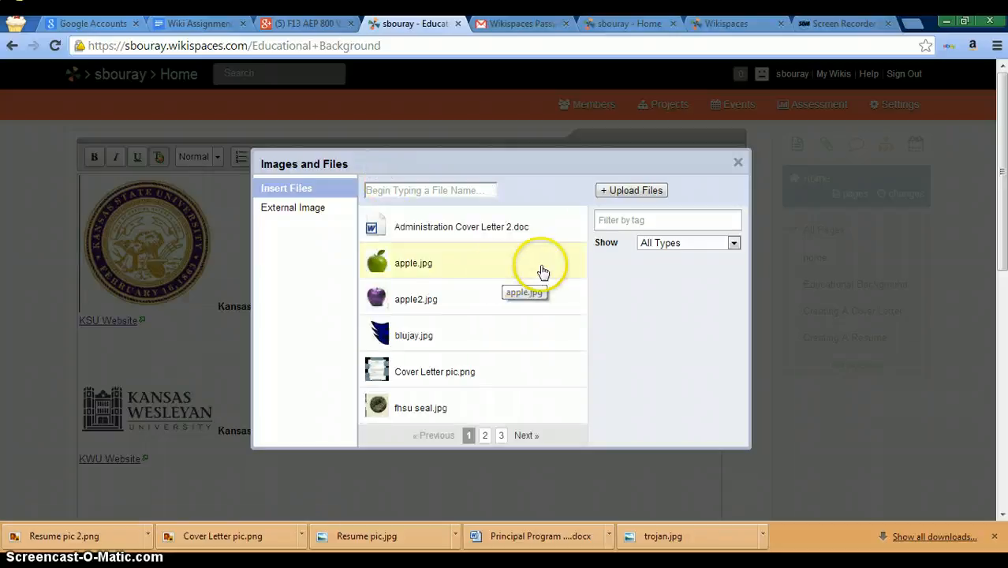
pyautogui.click(640, 193)
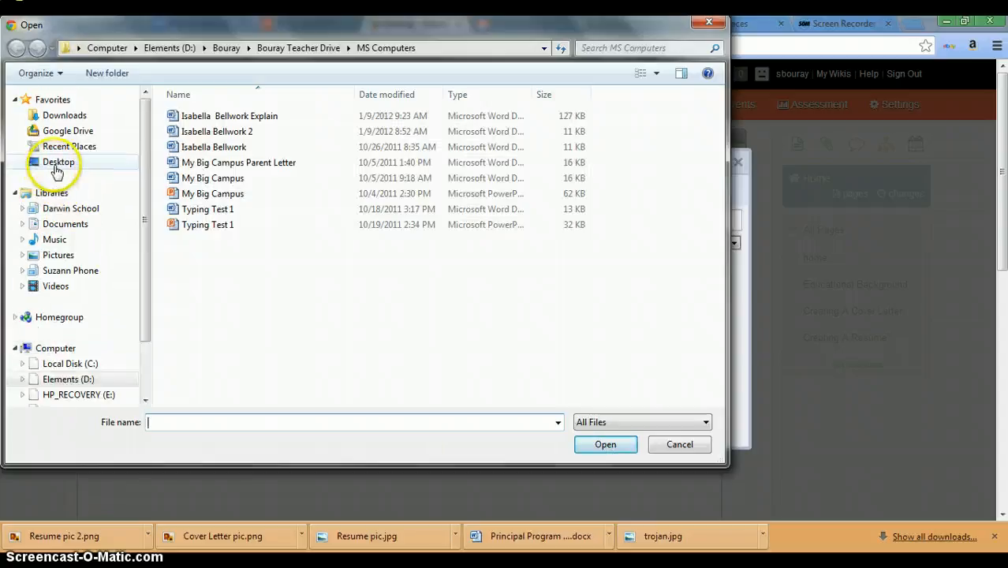
pyautogui.click(56, 166)
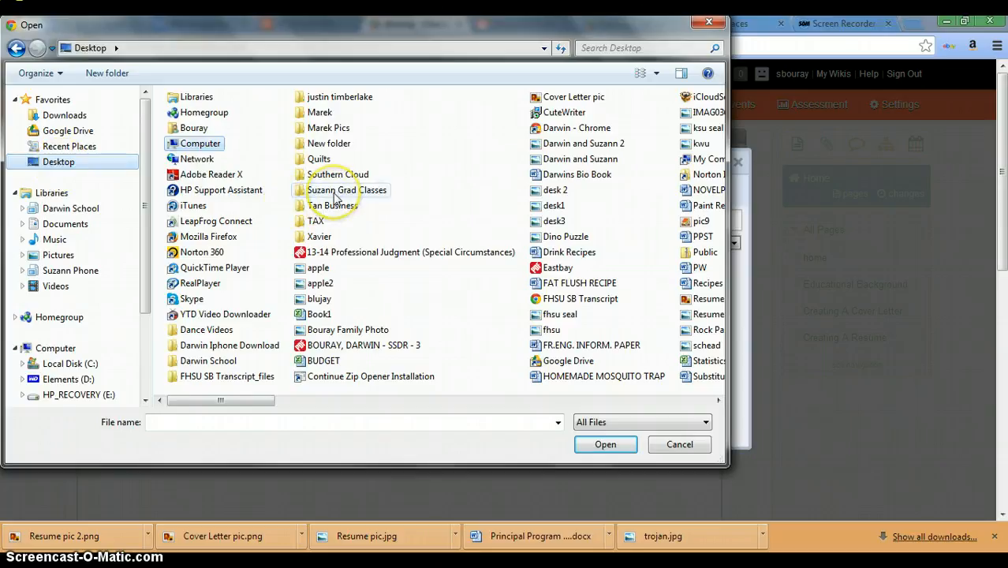
pyautogui.click(318, 299)
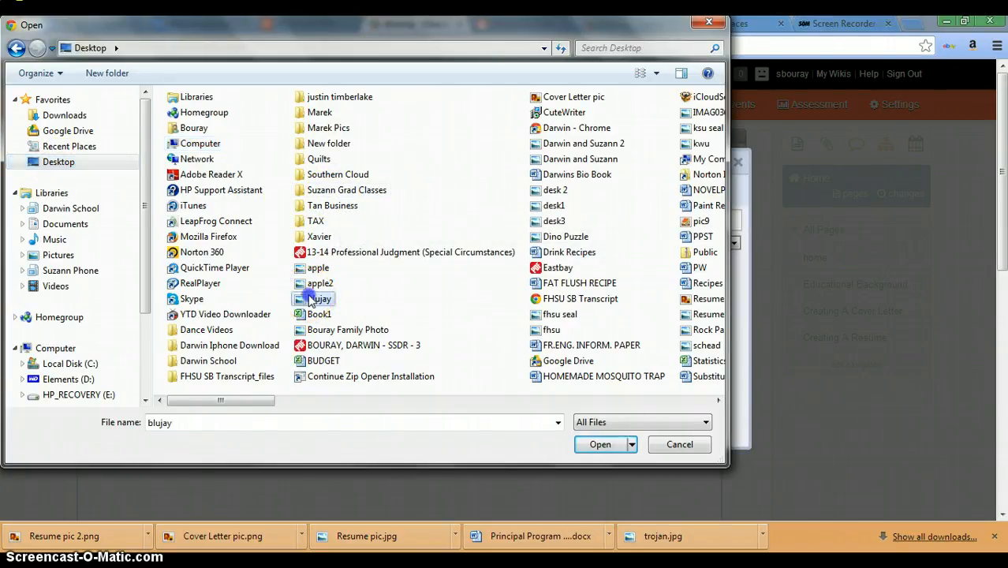
pyautogui.click(581, 444)
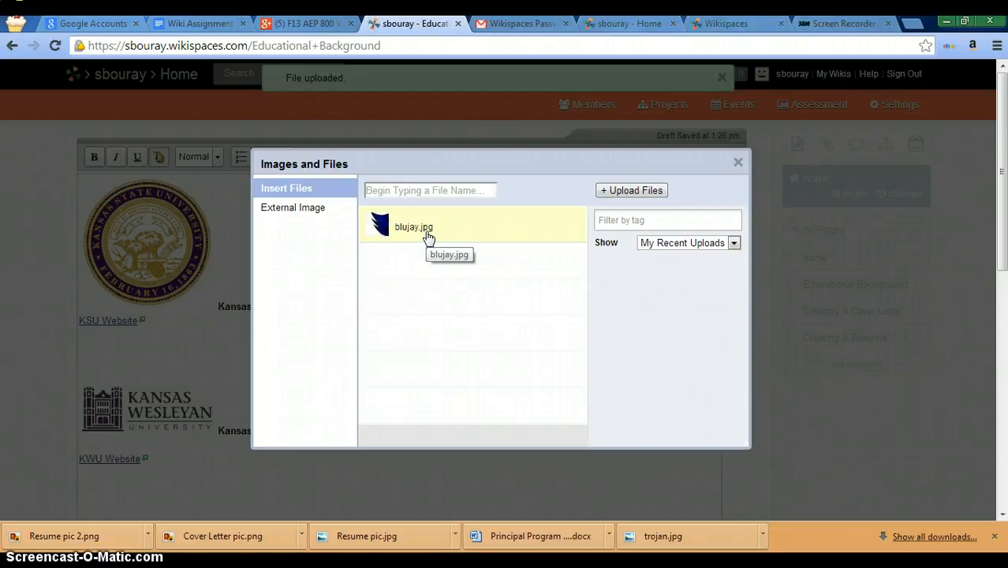
# Step: Insert blujay.jpg, then delete it together with the KSU seal image
pyautogui.click(428, 235)
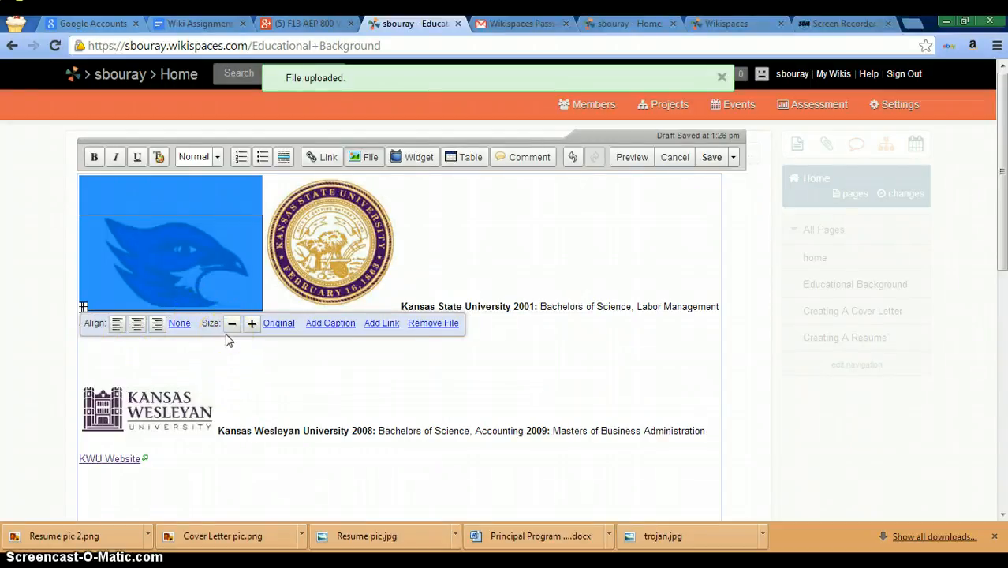
pyautogui.press('Delete')
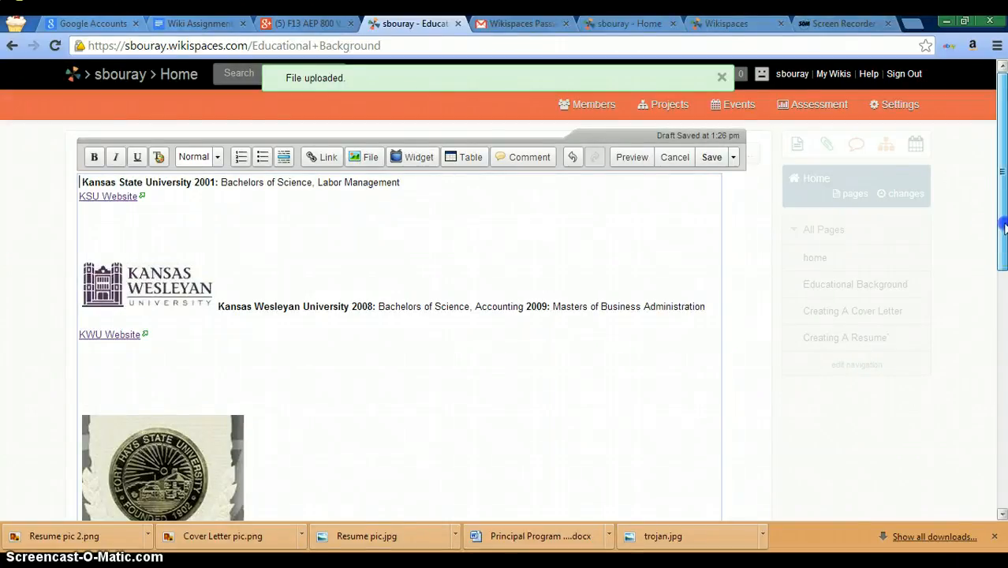
pyautogui.moveTo(1003, 228)
pyautogui.mouseDown()
pyautogui.moveTo(998, 416)
pyautogui.moveTo(1001, 230)
pyautogui.mouseUp()
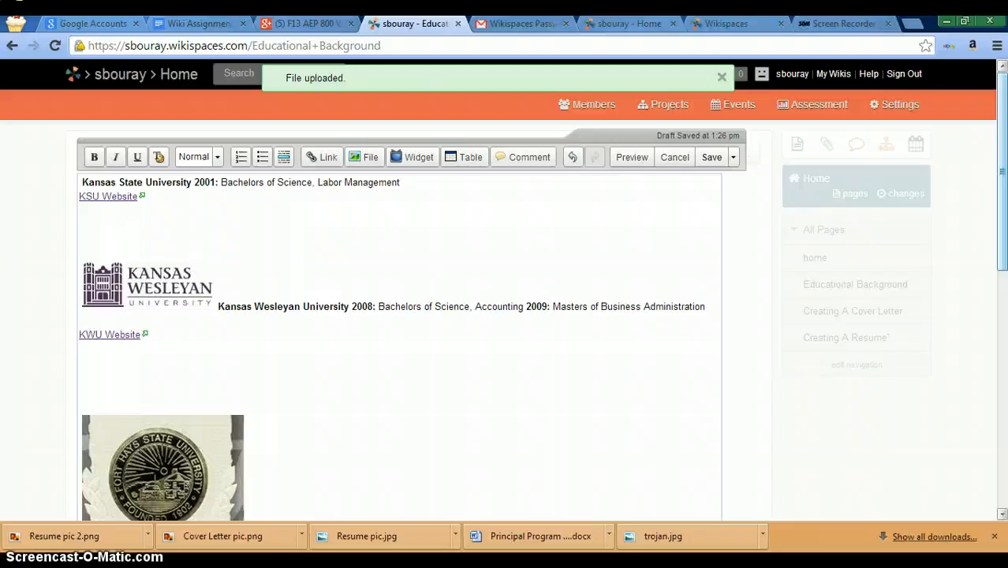
# Step: Insert ksu seal.jpg from the wiki's image files beside the Kansas State University entry
pyautogui.click(366, 160)
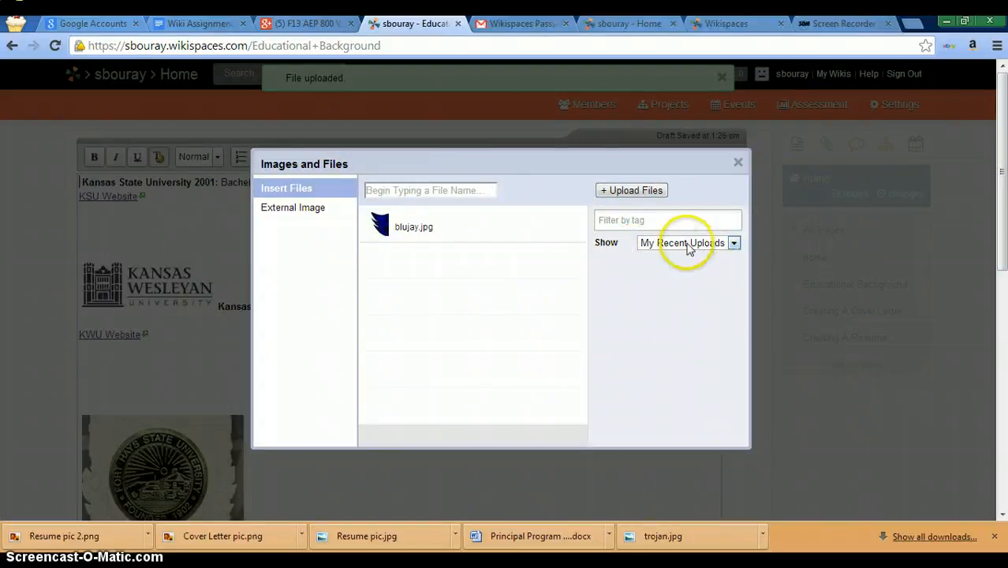
pyautogui.click(321, 193)
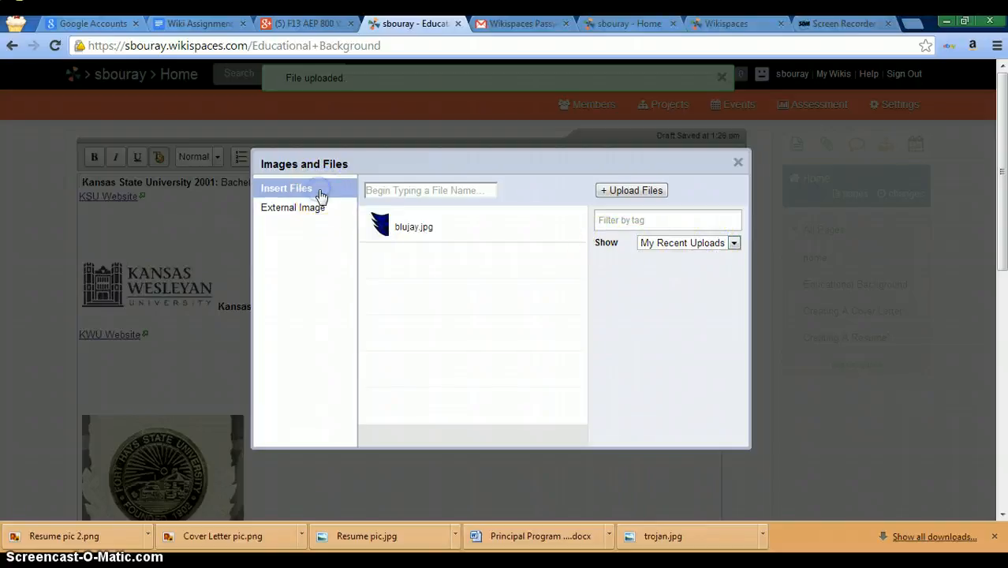
pyautogui.click(735, 245)
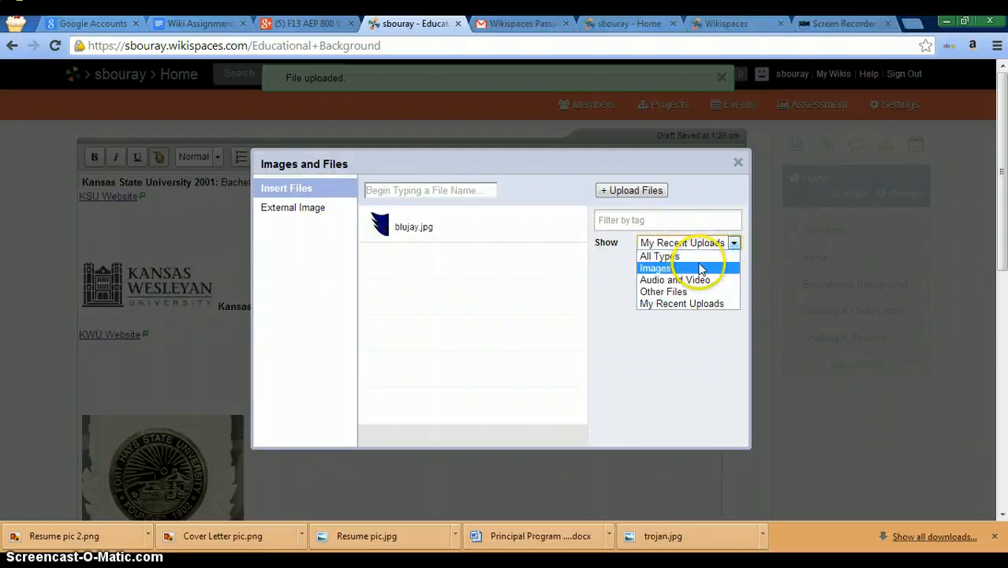
pyautogui.click(698, 268)
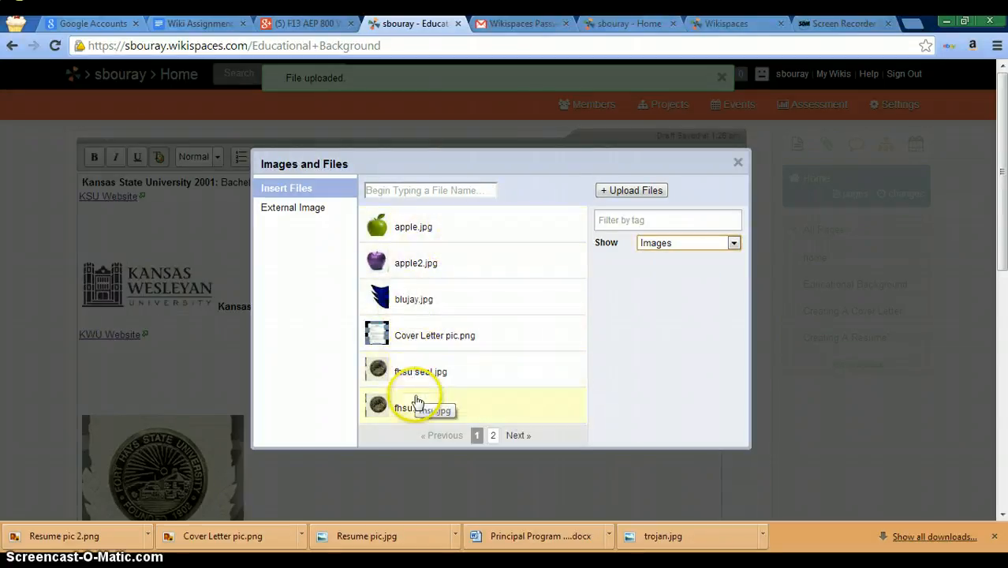
pyautogui.click(495, 440)
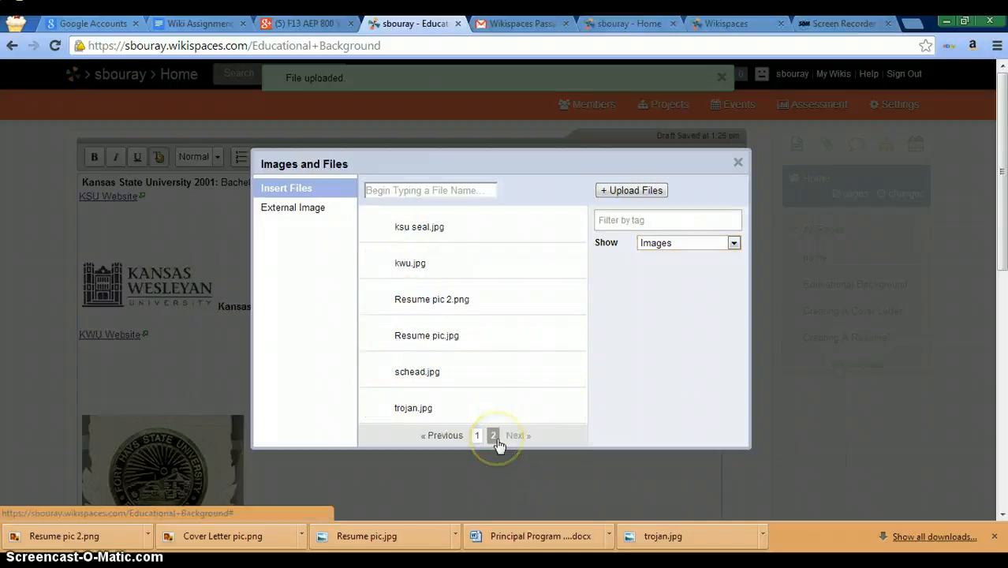
pyautogui.click(400, 229)
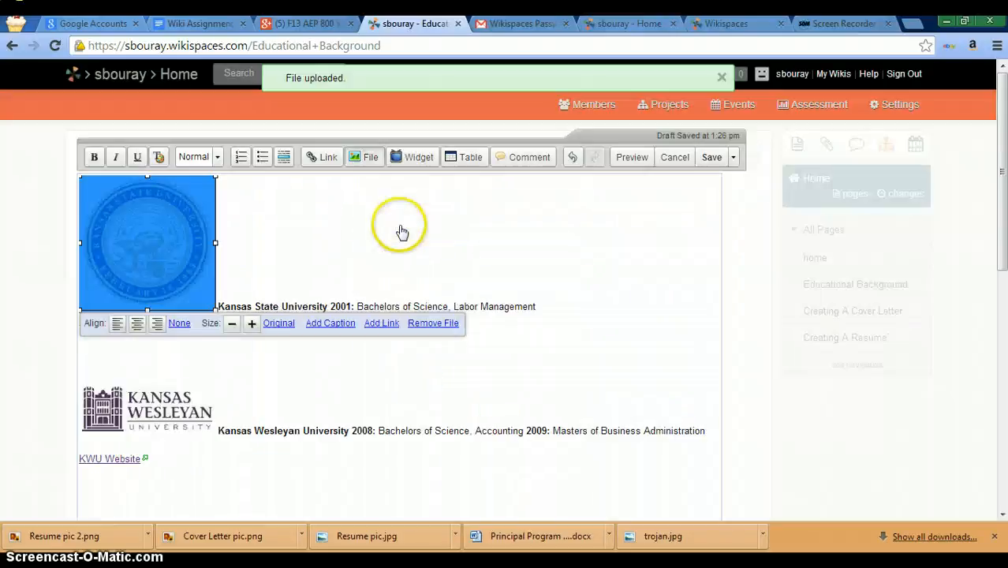
pyautogui.click(254, 249)
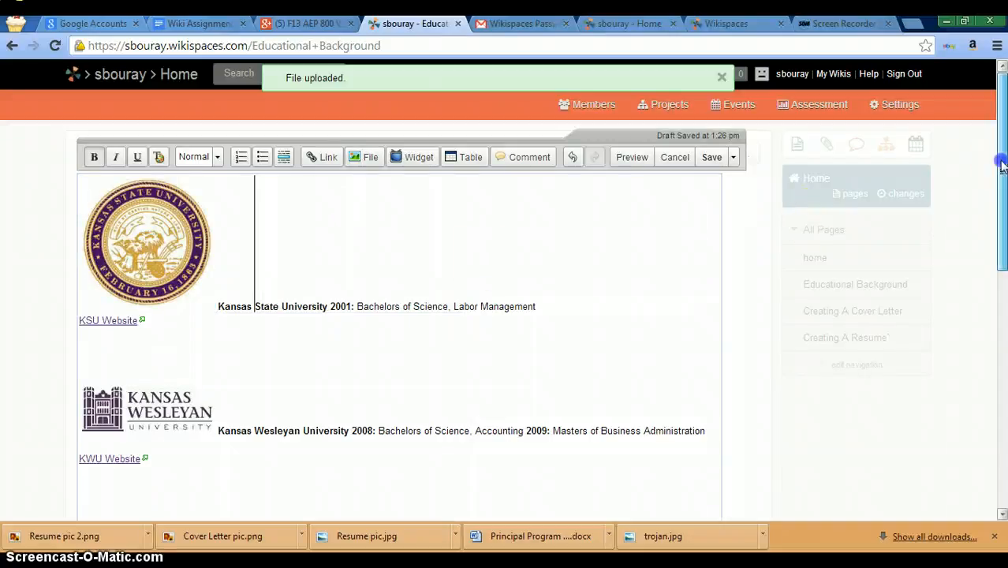
pyautogui.moveTo(1001, 165); pyautogui.dragTo(997, 85)
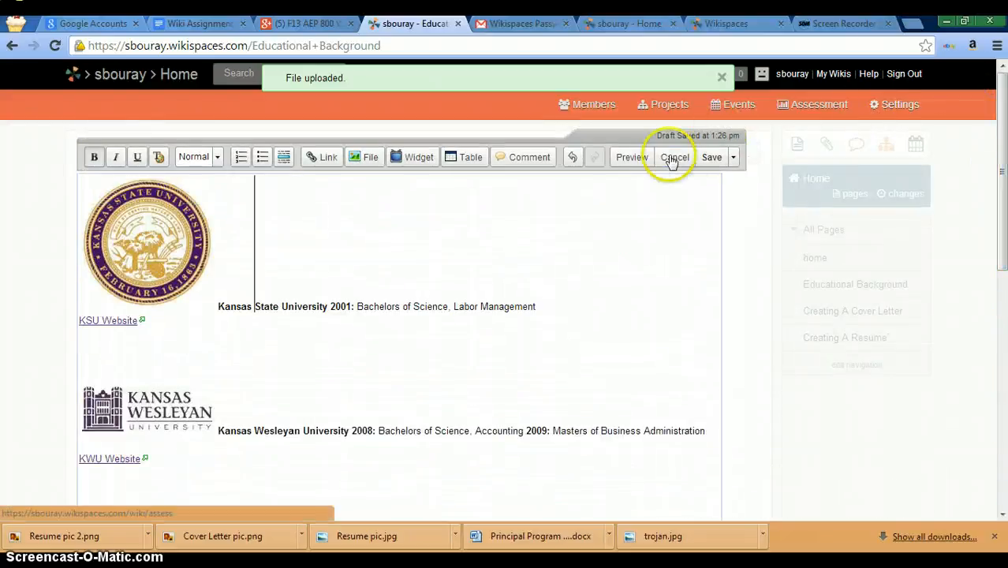
# Step: Cancel editing Educational Background and view the Creating A Resume` page
pyautogui.click(711, 159)
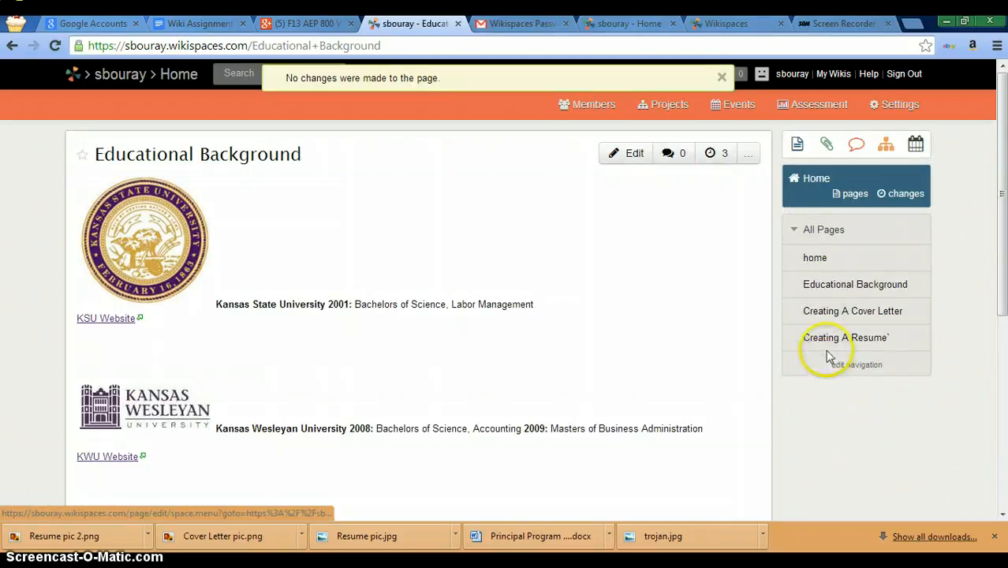
pyautogui.click(825, 341)
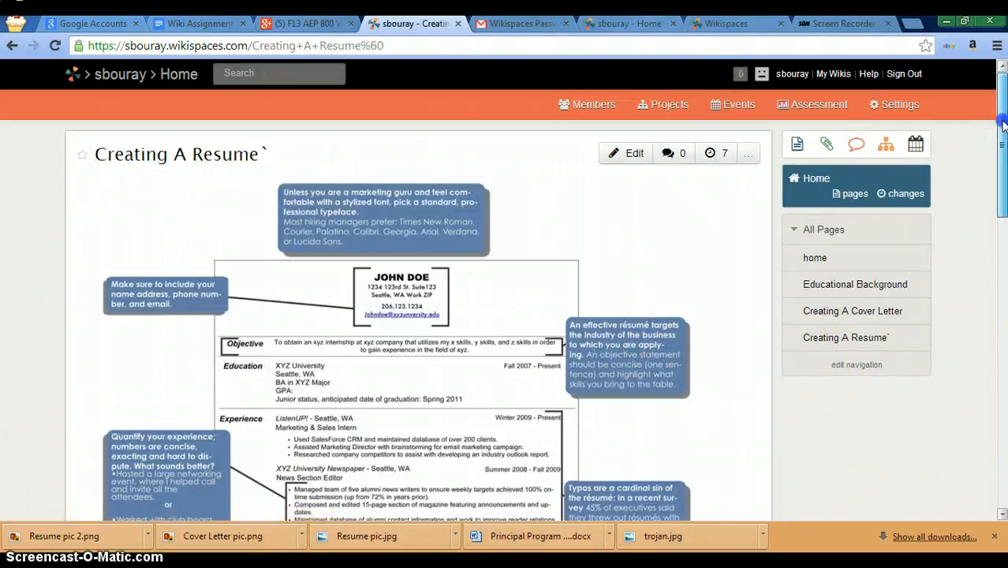
pyautogui.moveTo(1002, 126); pyautogui.dragTo(1001, 93)
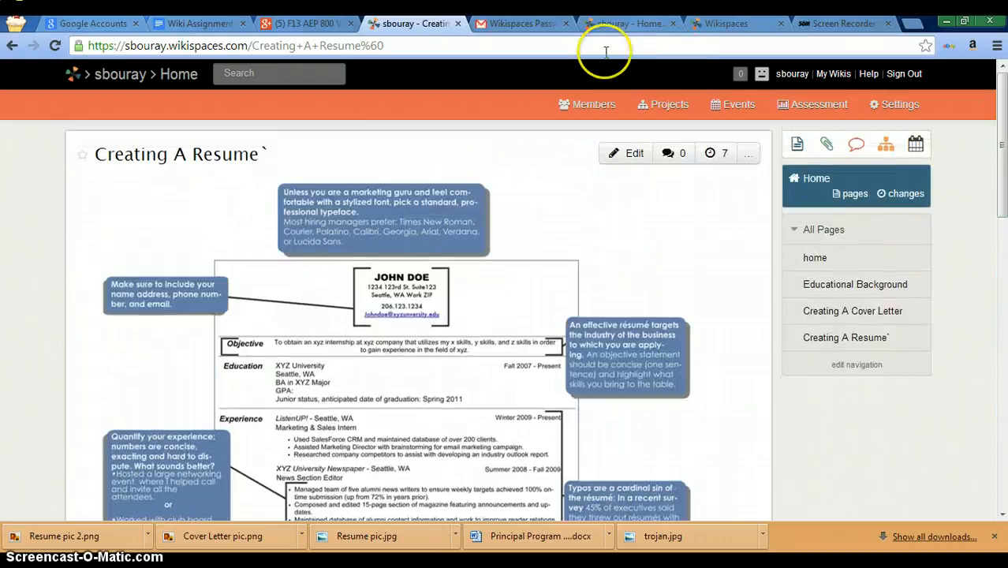
# Step: Put the Creating A Resume` page into editing mode and review the Link dialog without adding a link
pyautogui.click(613, 155)
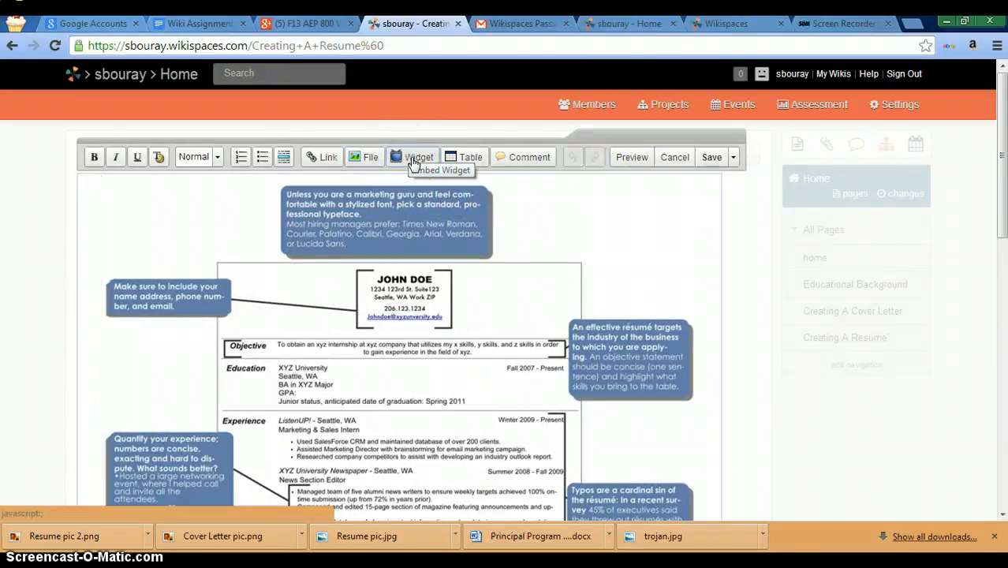
pyautogui.click(314, 157)
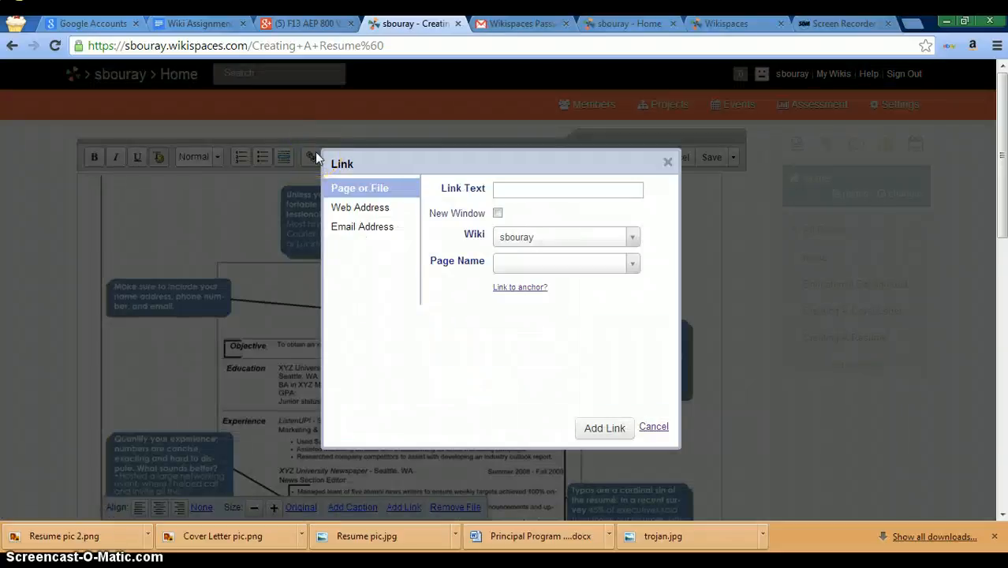
pyautogui.click(666, 161)
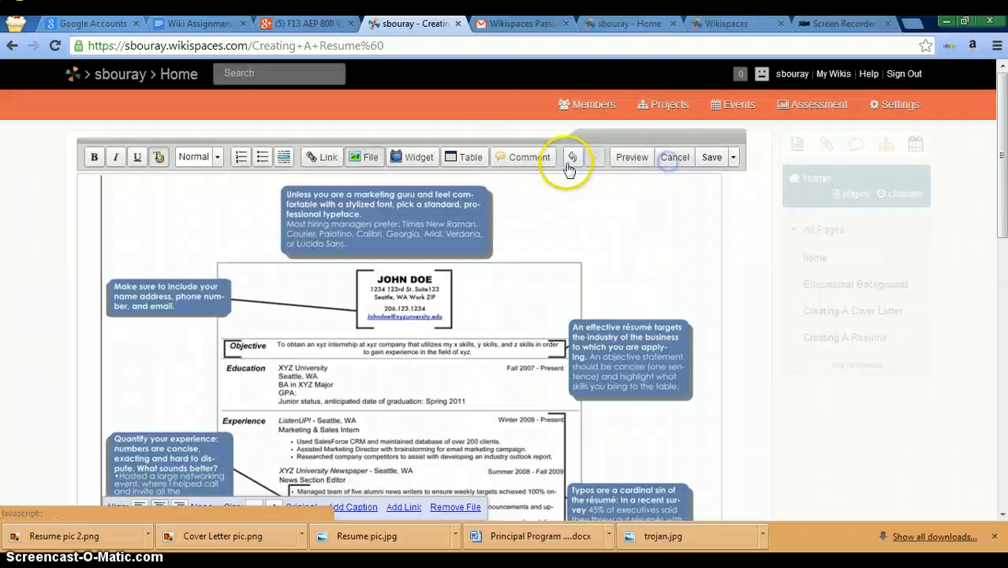
# Step: Review the Widget > Video > YouTube embed instructions, then close without inserting anything
pyautogui.click(425, 159)
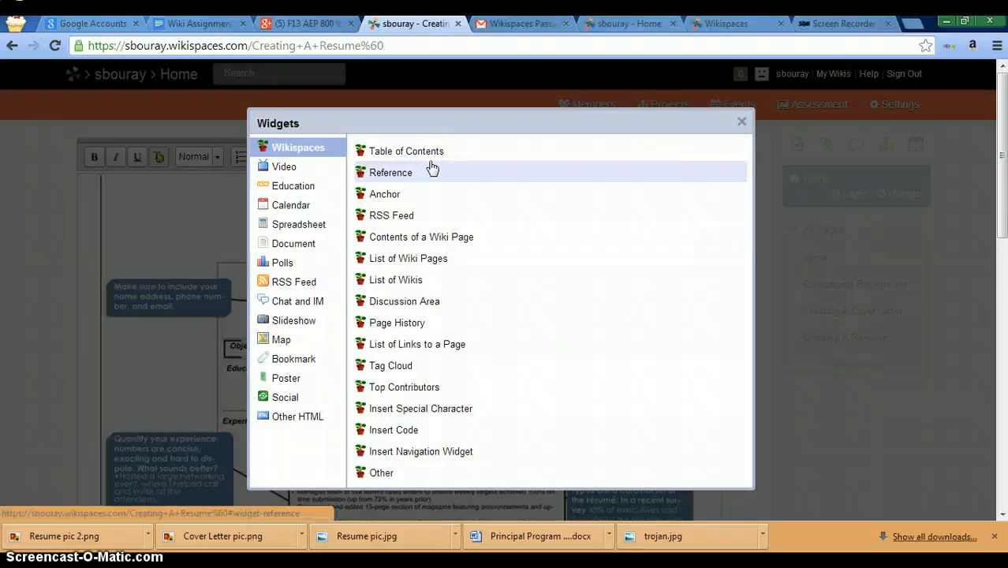
pyautogui.click(314, 172)
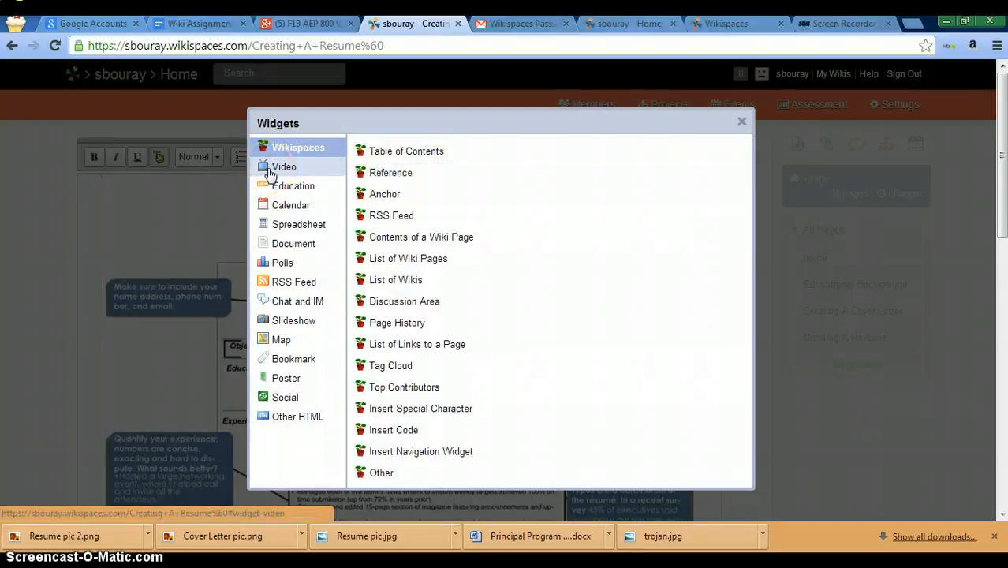
pyautogui.click(383, 152)
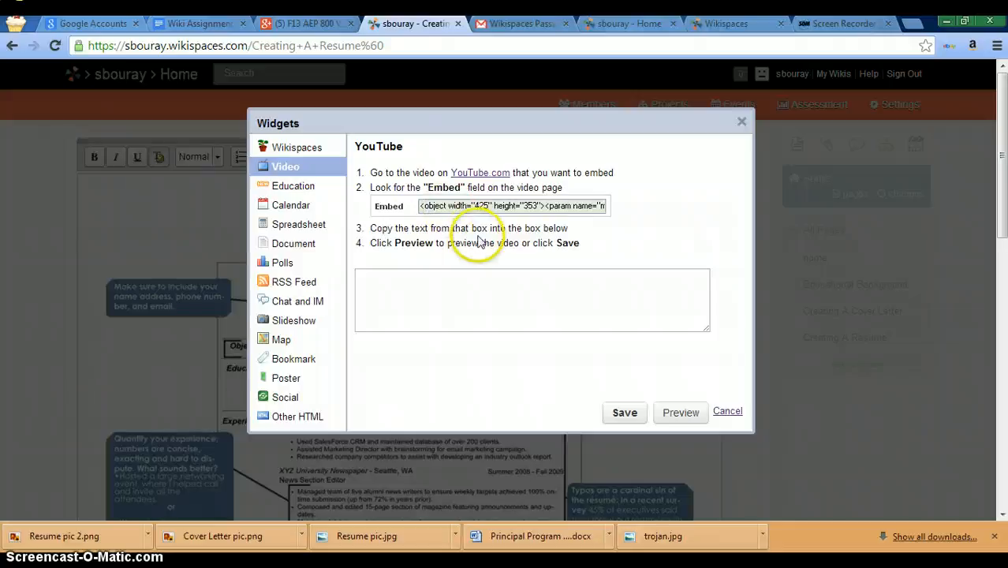
pyautogui.click(741, 120)
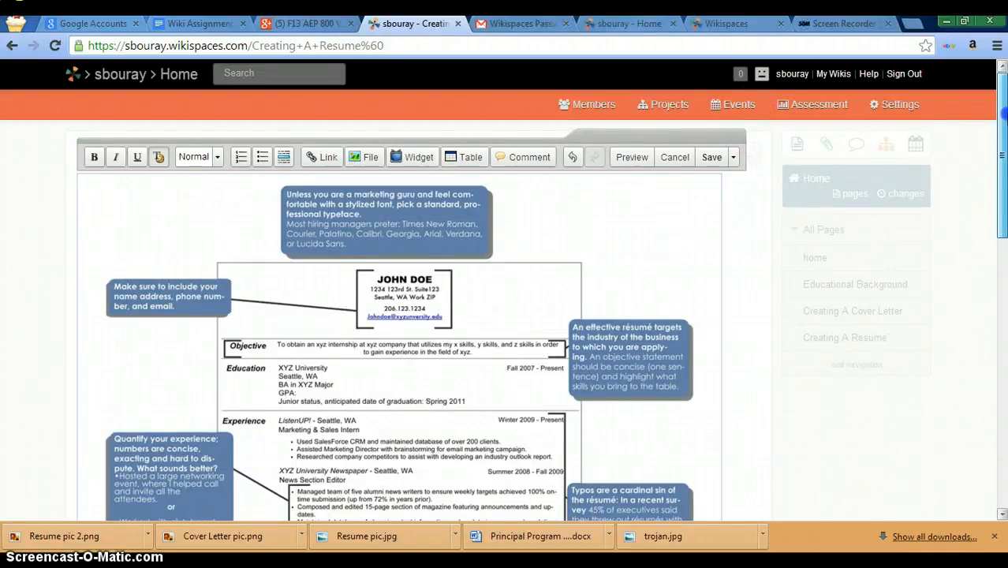
# Step: Scroll through the annotated sample resume in the editor and cancel editing, leaving the page unchanged
pyautogui.moveTo(1001, 109); pyautogui.dragTo(1002, 403)
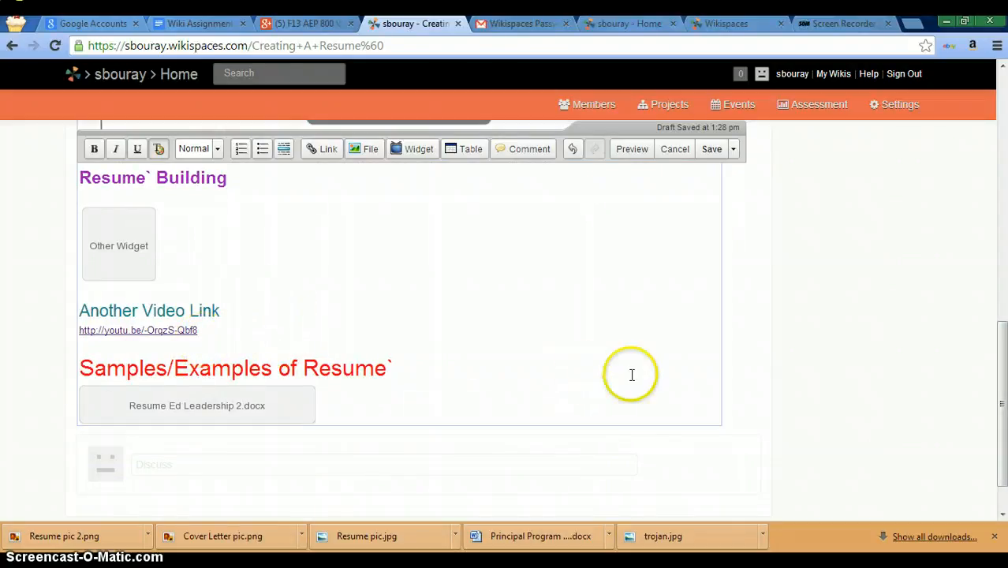
pyautogui.moveTo(1003, 377); pyautogui.dragTo(1003, 130)
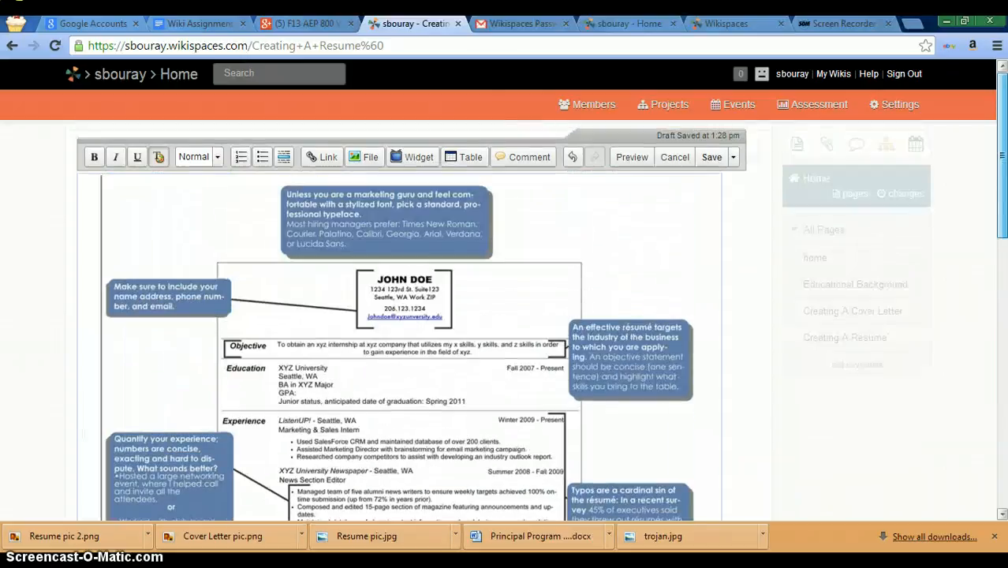
pyautogui.click(712, 162)
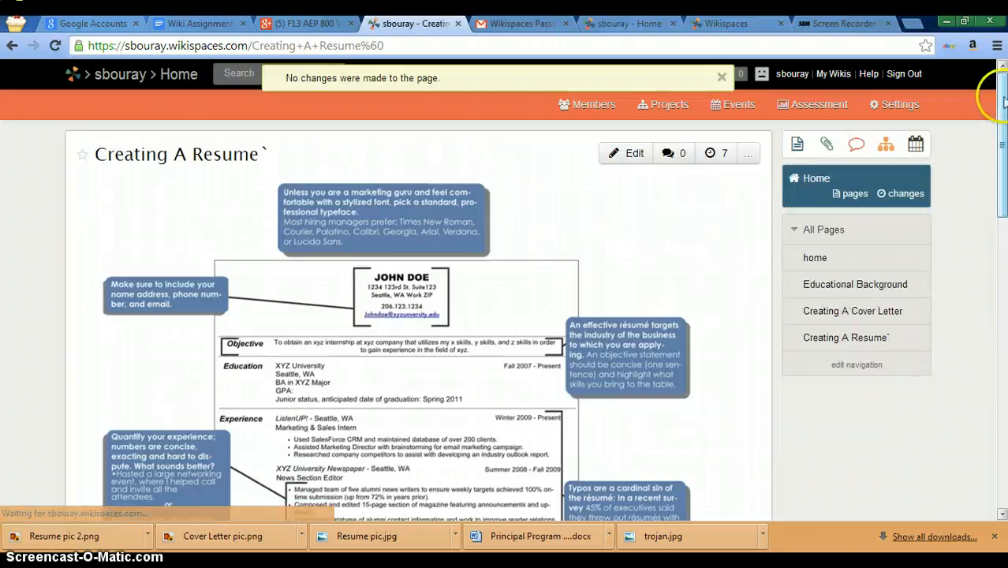
pyautogui.moveTo(1004, 101); pyautogui.dragTo(952, 367)
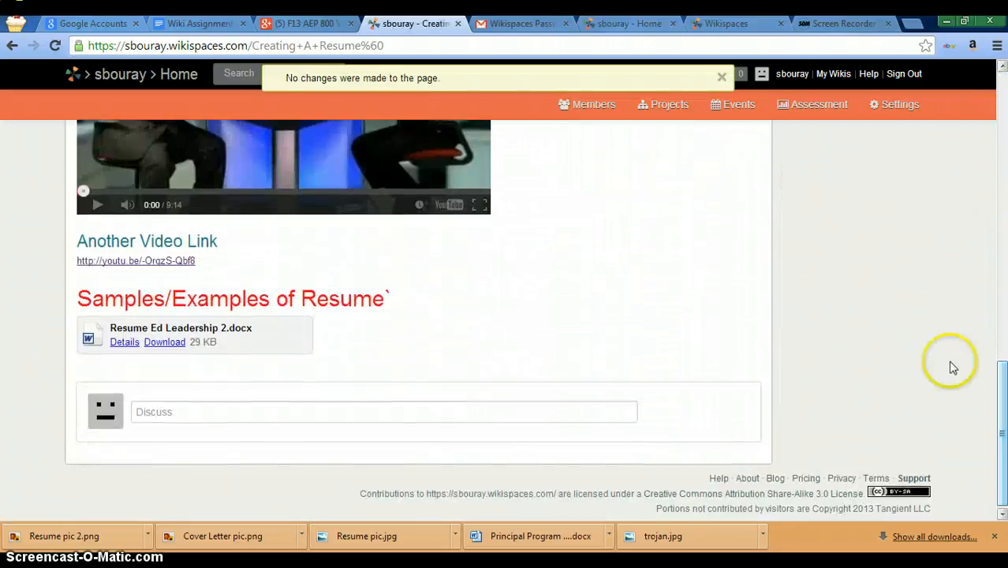
# Step: Open the youtu.be link under 'Another Video Link' in a new background tab
pyautogui.click(91, 262)
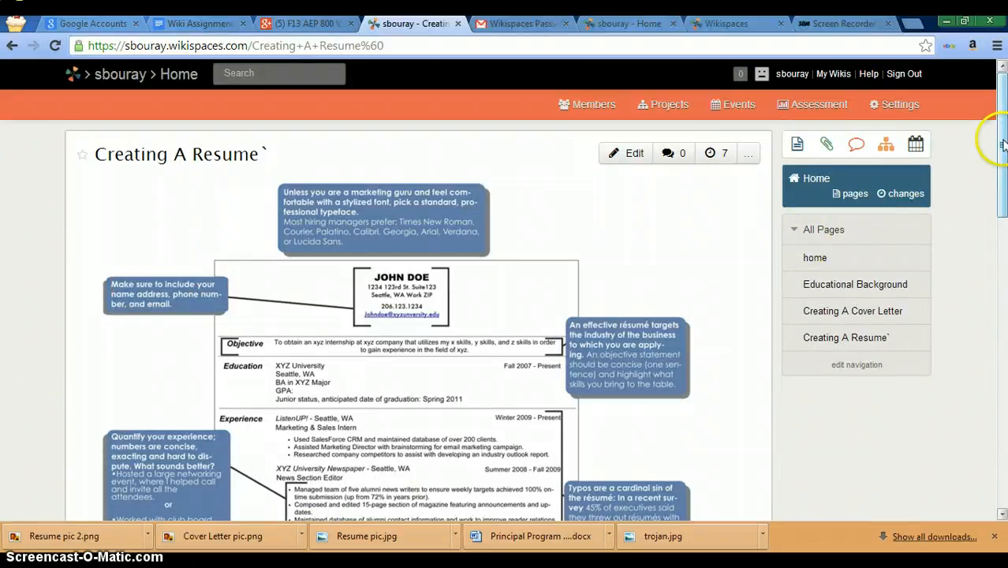
pyautogui.moveTo(1003, 144); pyautogui.dragTo(1002, 396)
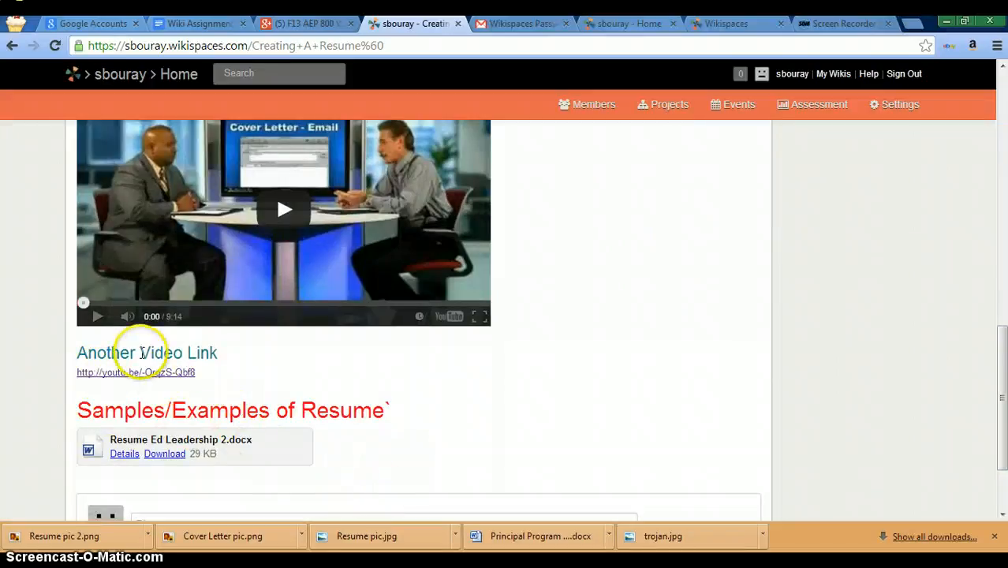
pyautogui.click(148, 372)
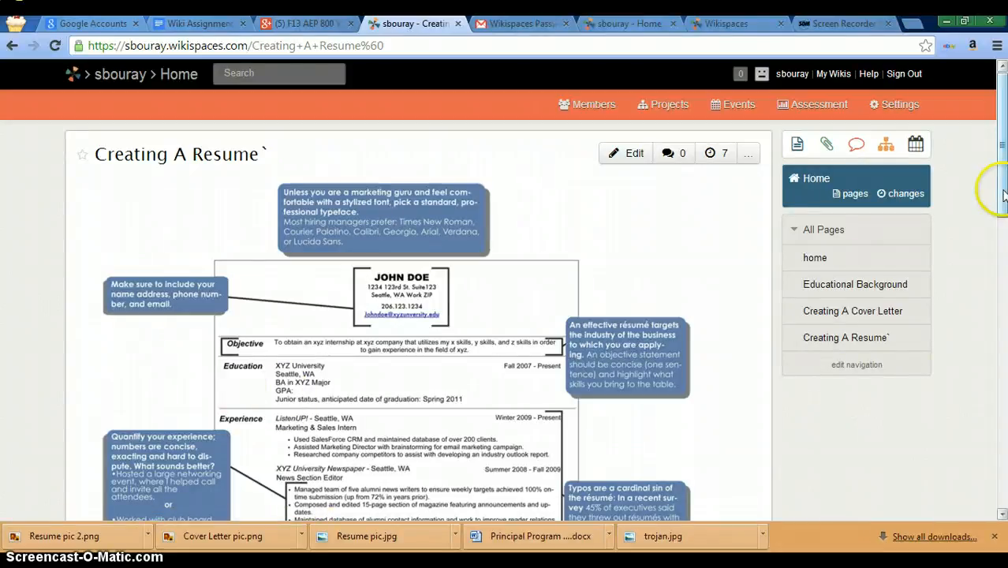
pyautogui.moveTo(1001, 191); pyautogui.dragTo(997, 455)
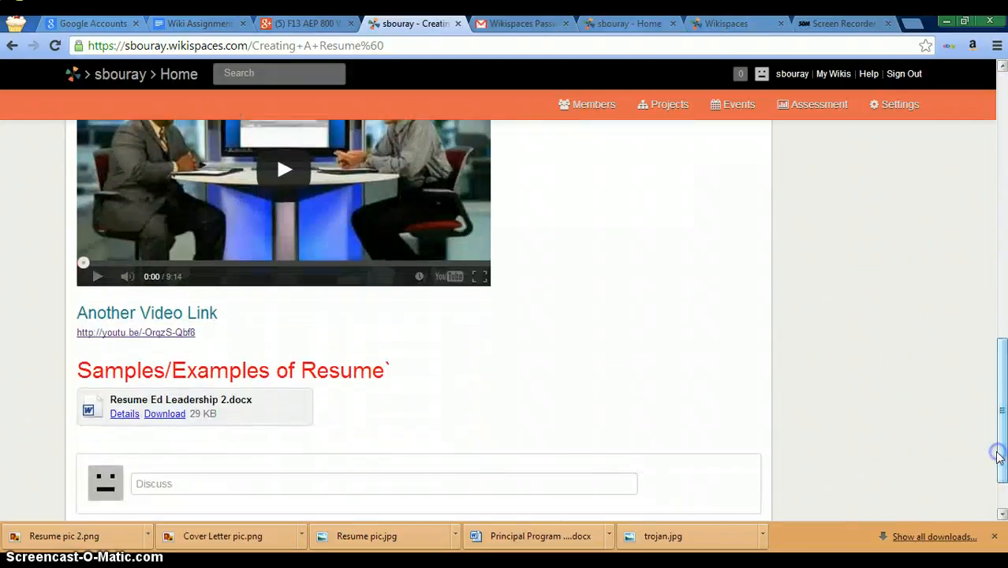
pyautogui.keyDown('ctrl'); pyautogui.click(103, 334); pyautogui.keyUp('ctrl')
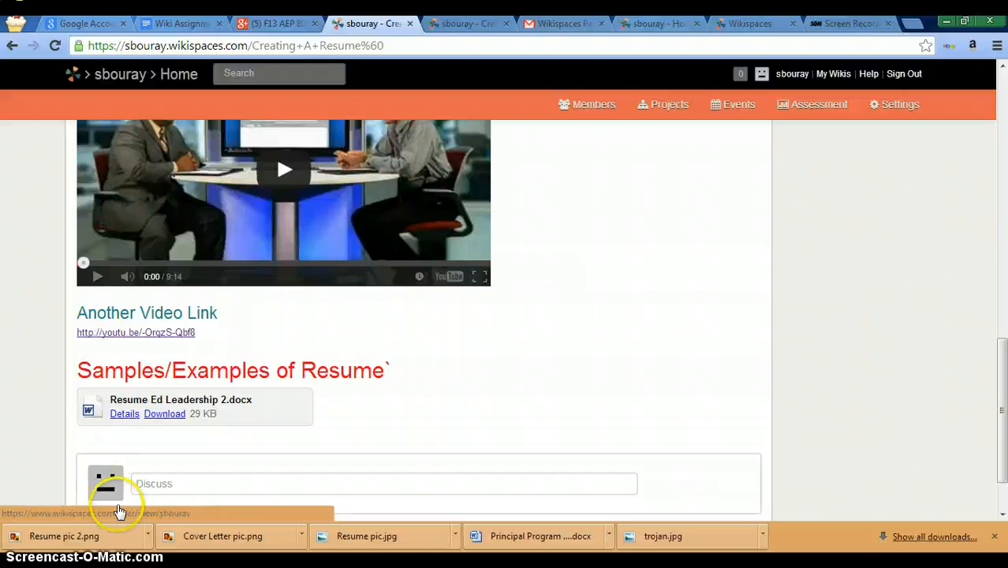
pyautogui.moveTo(1003, 359); pyautogui.dragTo(1003, 130)
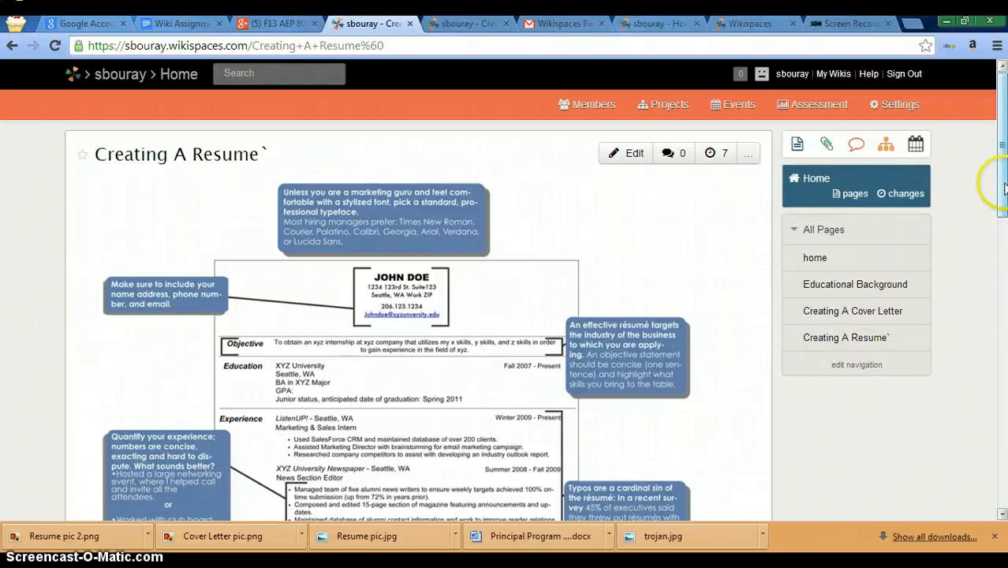
# Step: Scroll the wiki home page showing the profile heading, three school logos and Personal Introduction
pyautogui.moveTo(1002, 186); pyautogui.dragTo(1004, 95)
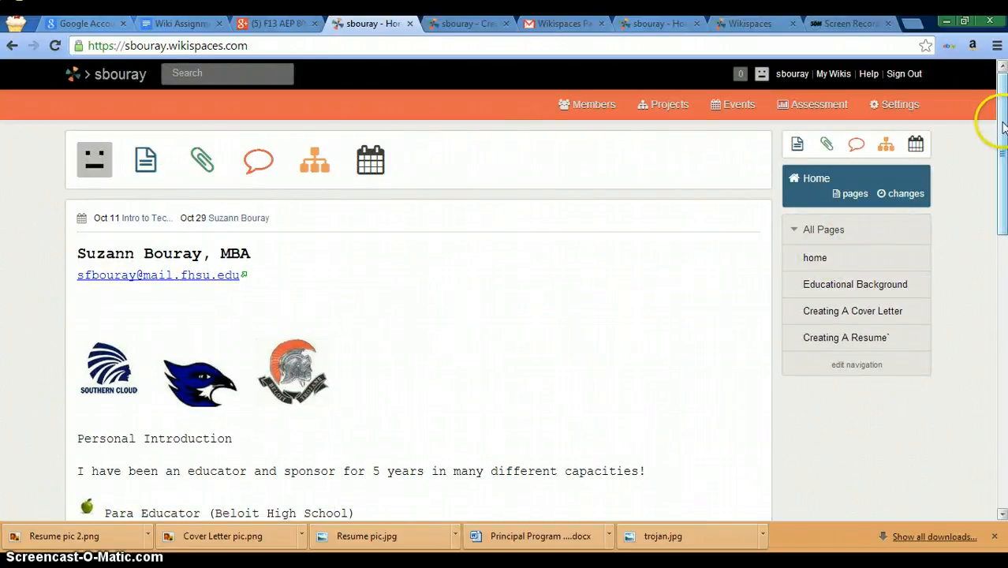
pyautogui.moveTo(1003, 126)
pyautogui.mouseDown()
pyautogui.moveTo(1003, 196)
pyautogui.moveTo(1003, 126)
pyautogui.mouseUp()
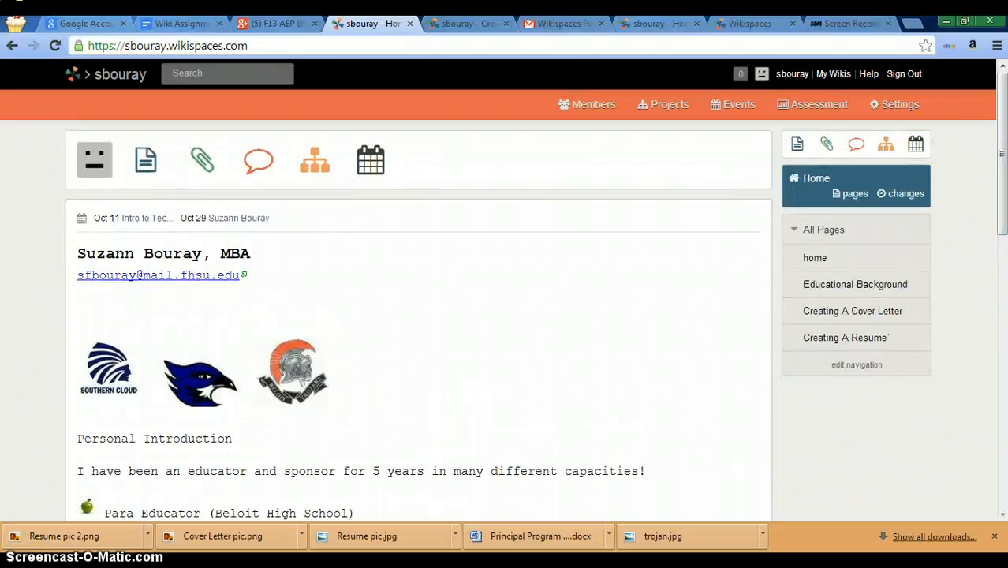